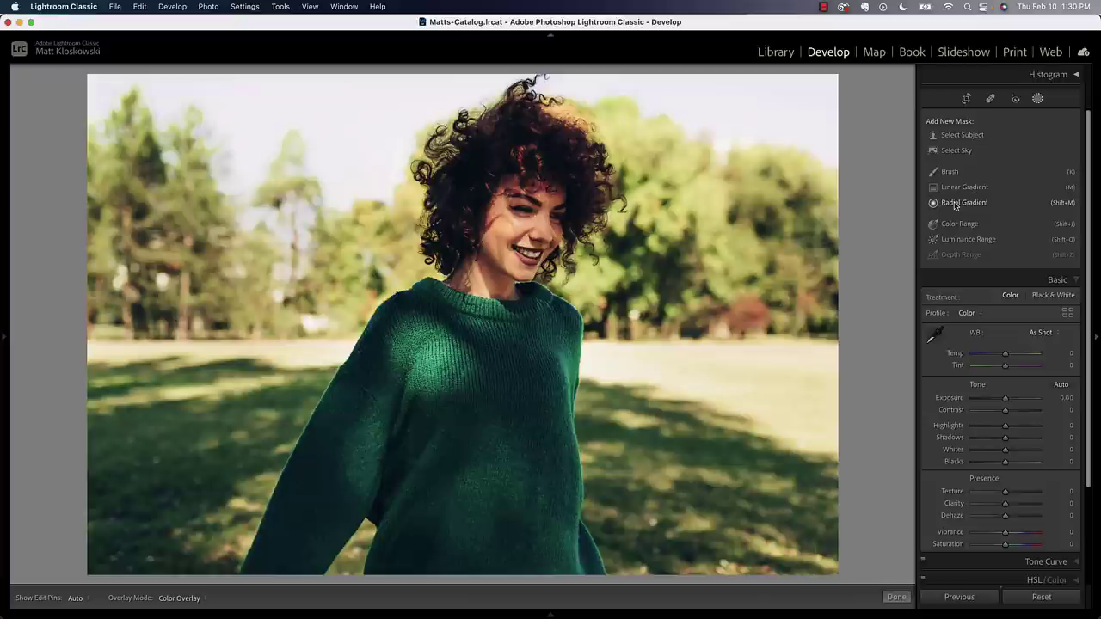
# Draw a large radial gradient over the woman, darken it to -4.00 exposure, and nudge it left
pyautogui.click(954, 204)
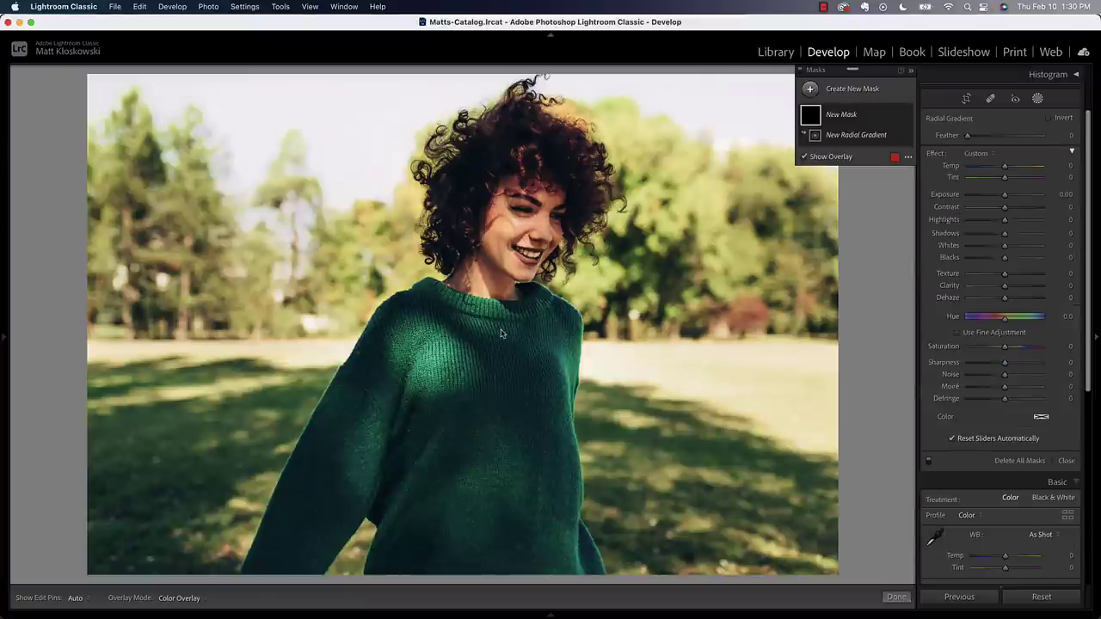
pyautogui.moveTo(502, 333); pyautogui.dragTo(770, 572)
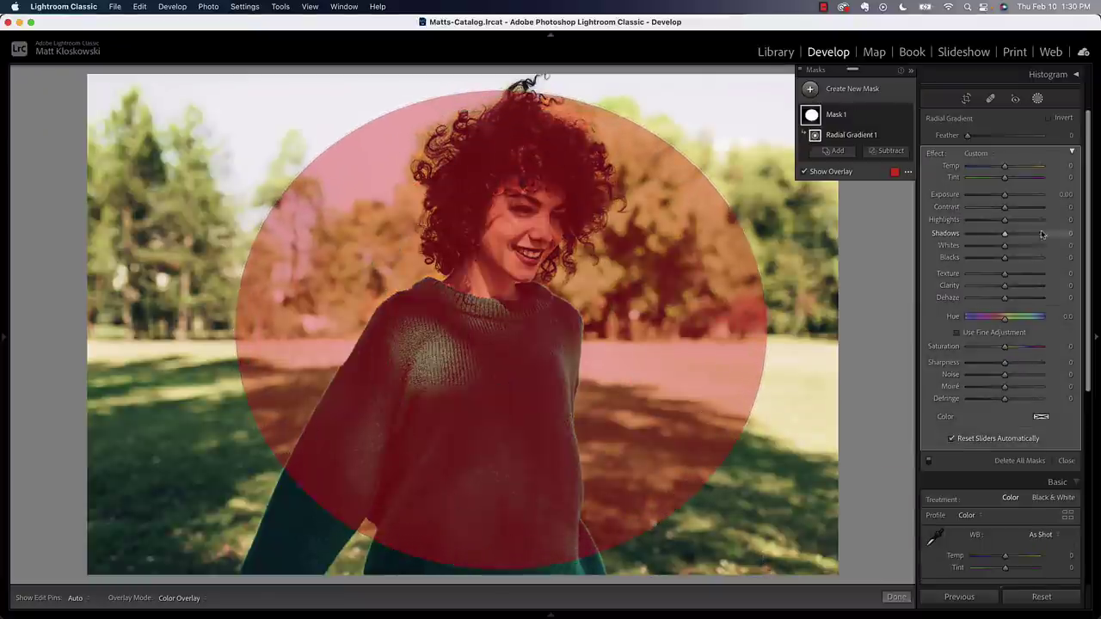
pyautogui.moveTo(1005, 195); pyautogui.dragTo(843, 200)
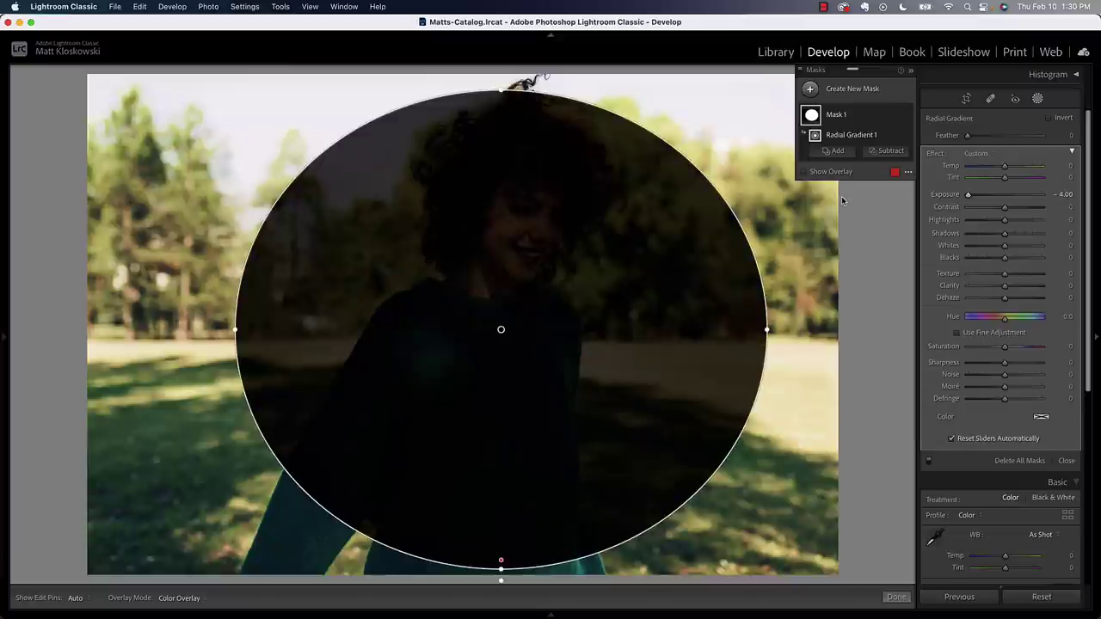
pyautogui.moveTo(502, 329); pyautogui.dragTo(479, 323)
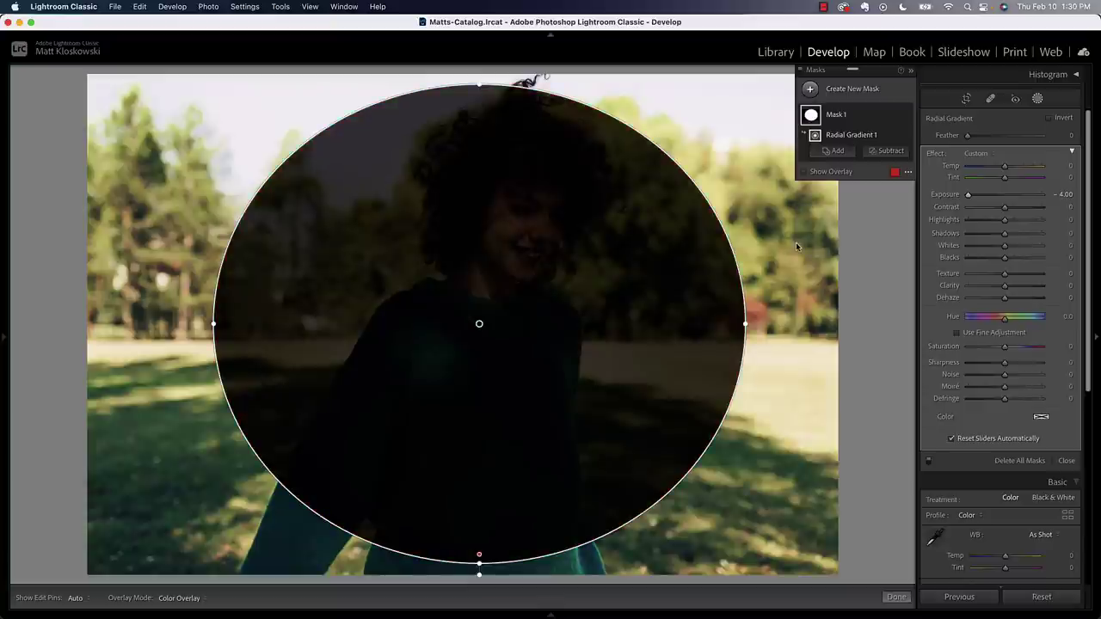
# Bring up the radial gradient mask's options to reach Intersect Mask with
pyautogui.moveTo(814, 136)
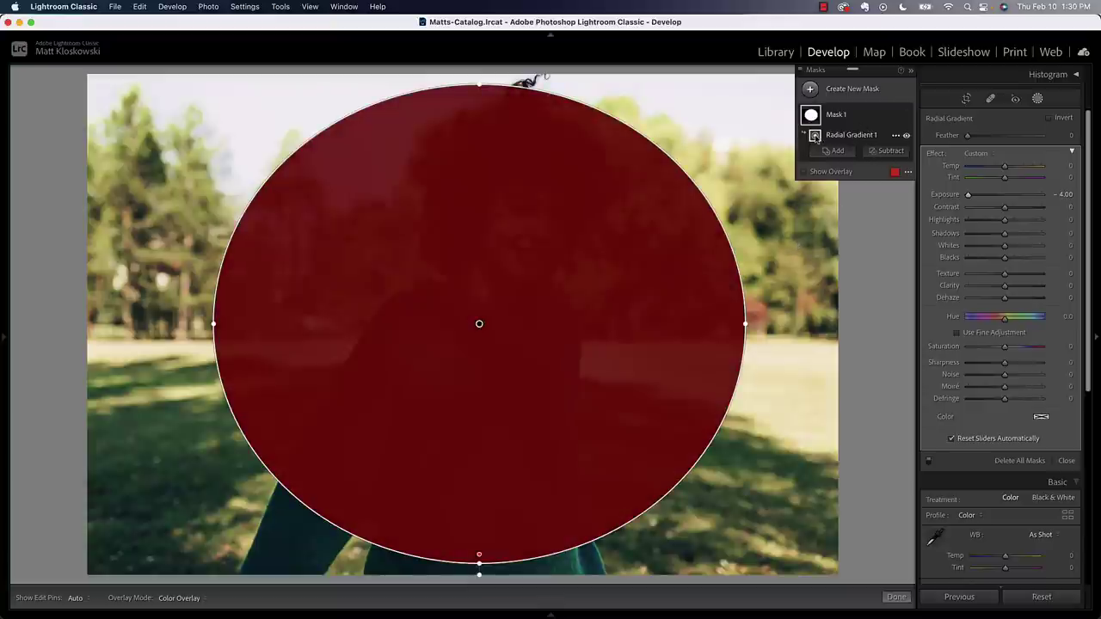
pyautogui.click(895, 137)
pyautogui.moveTo(924, 189)
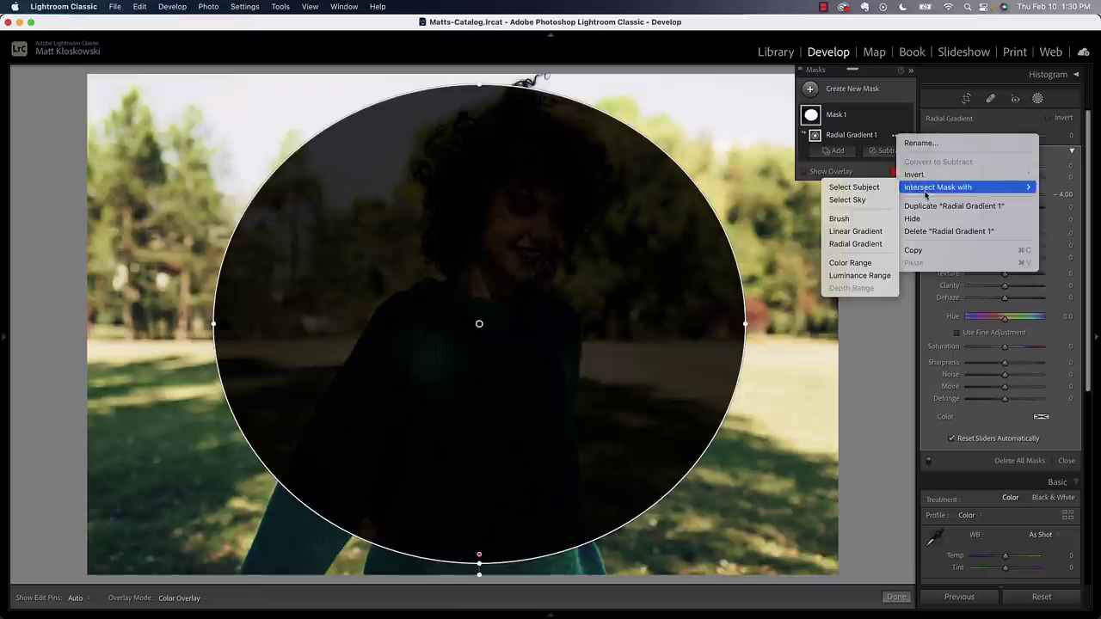
# Intersect the radial gradient with a brush painted across the hair and trees
pyautogui.click(851, 222)
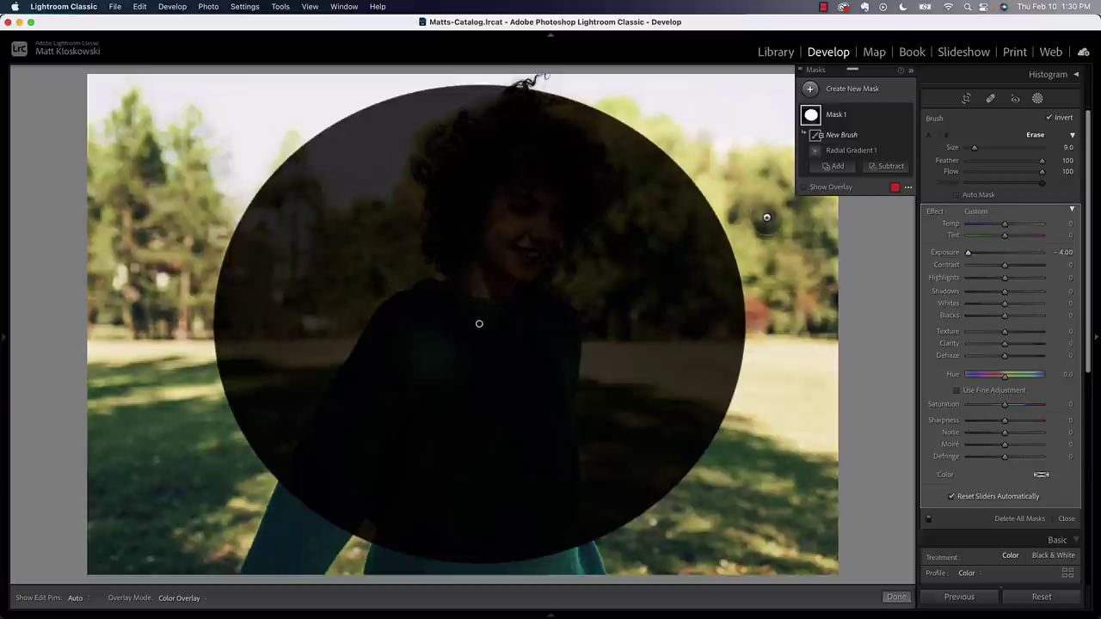
pyautogui.press('h')
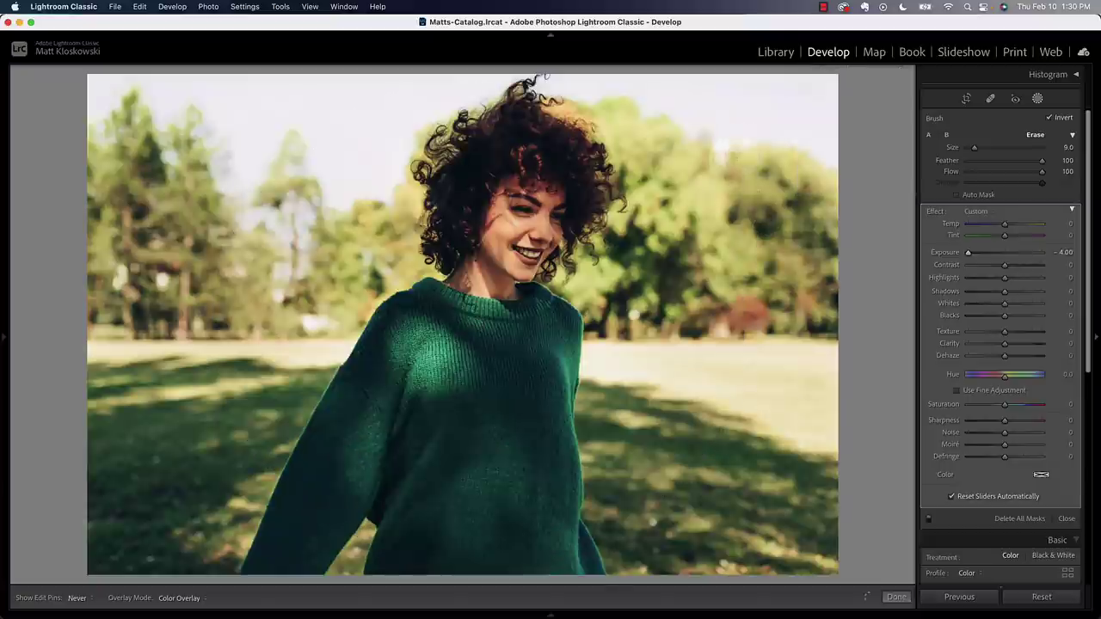
pyautogui.moveTo(679, 189)
pyautogui.mouseDown()
pyautogui.moveTo(265, 190)
pyautogui.moveTo(244, 196)
pyautogui.moveTo(297, 216)
pyautogui.moveTo(507, 214)
pyautogui.moveTo(714, 234)
pyautogui.moveTo(420, 205)
pyautogui.moveTo(588, 202)
pyautogui.moveTo(471, 248)
pyautogui.moveTo(332, 233)
pyautogui.moveTo(359, 234)
pyautogui.moveTo(255, 275)
pyautogui.moveTo(361, 289)
pyautogui.moveTo(575, 258)
pyautogui.moveTo(361, 237)
pyautogui.moveTo(690, 210)
pyautogui.moveTo(253, 176)
pyautogui.moveTo(805, 153)
pyautogui.moveTo(343, 134)
pyautogui.moveTo(518, 84)
pyautogui.mouseUp()
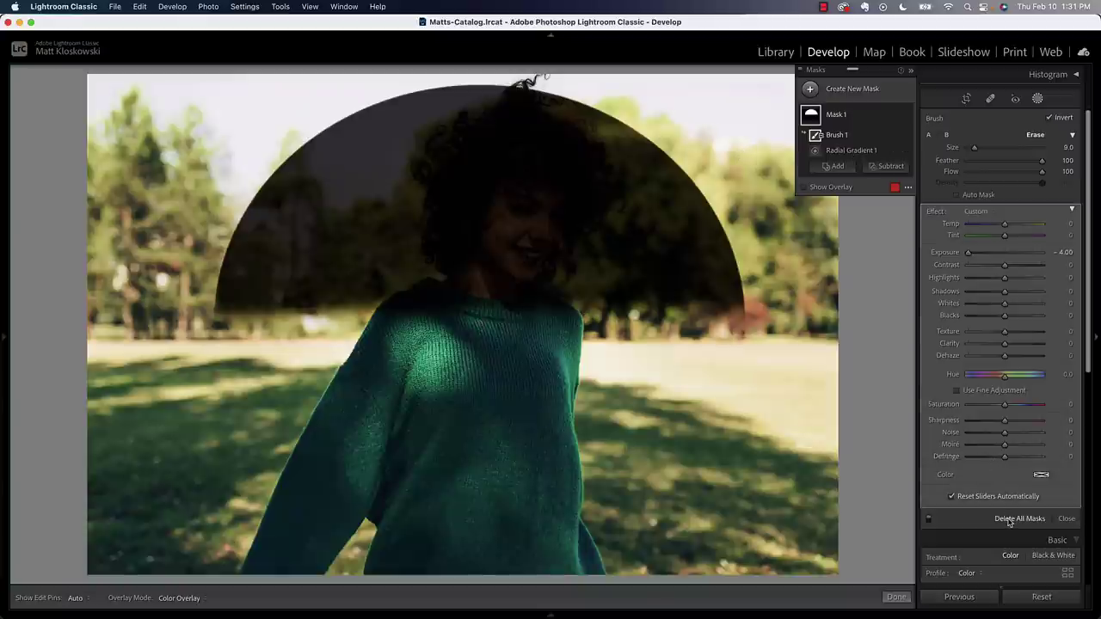
# Delete all masks, try a brightened Color Range mask on the sweater, then undo it
pyautogui.click(1019, 518)
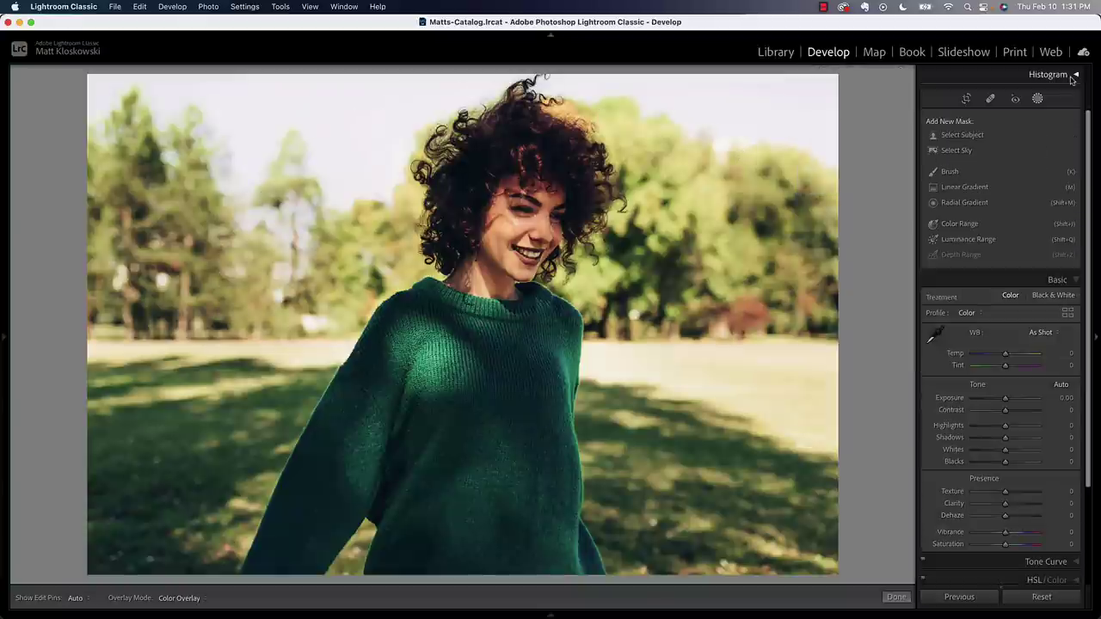
pyautogui.click(961, 225)
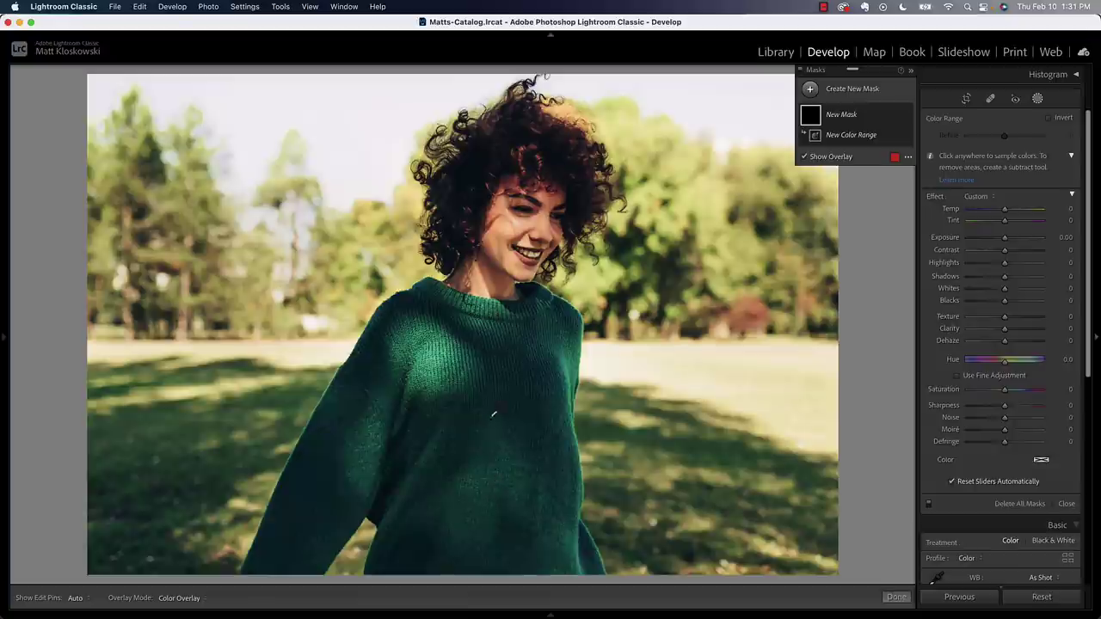
pyautogui.moveTo(467, 324); pyautogui.dragTo(546, 564)
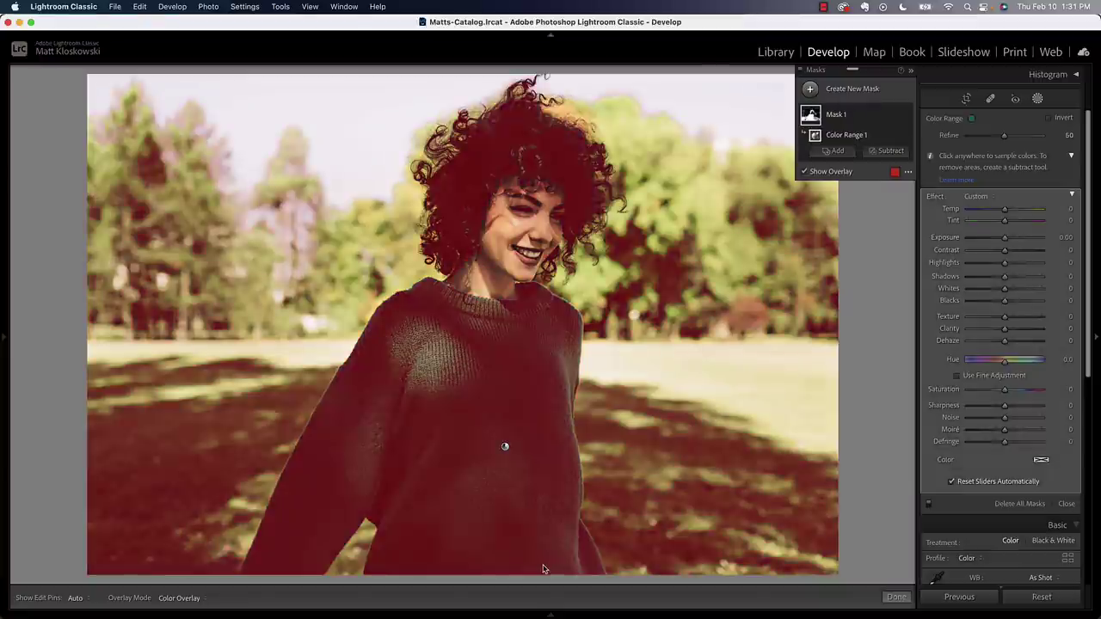
pyautogui.moveTo(1005, 238)
pyautogui.mouseDown()
pyautogui.moveTo(1027, 238)
pyautogui.moveTo(1008, 238)
pyautogui.mouseUp()
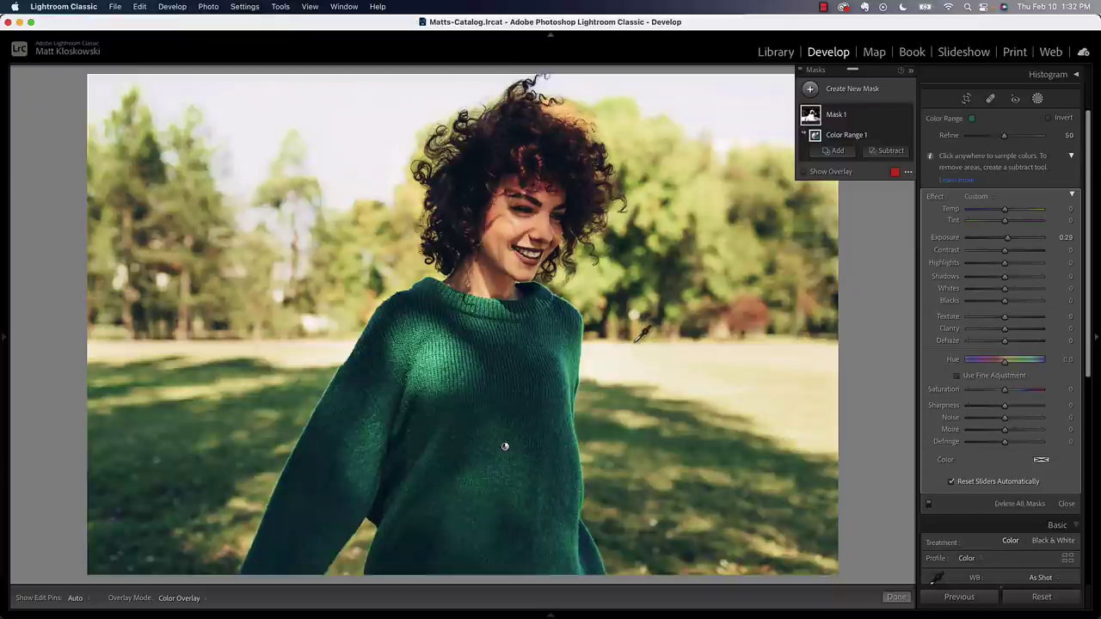
pyautogui.press('super+z')
pyautogui.press('super+z')
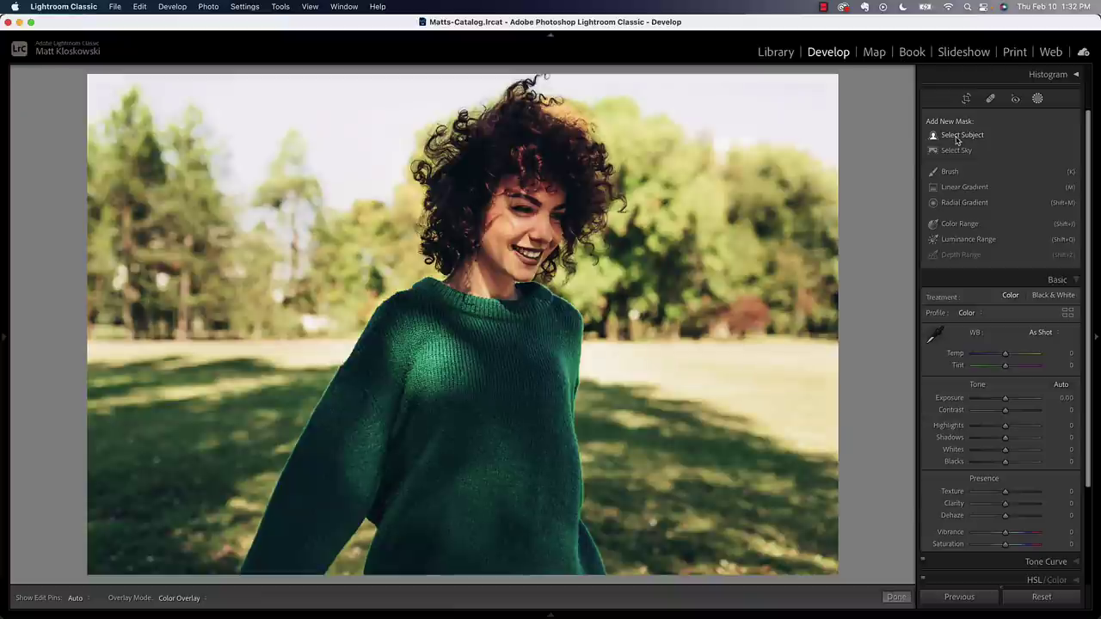
# Mask the woman with Select Subject and set Exposure 0.68 and Hue 34.3
pyautogui.click(957, 139)
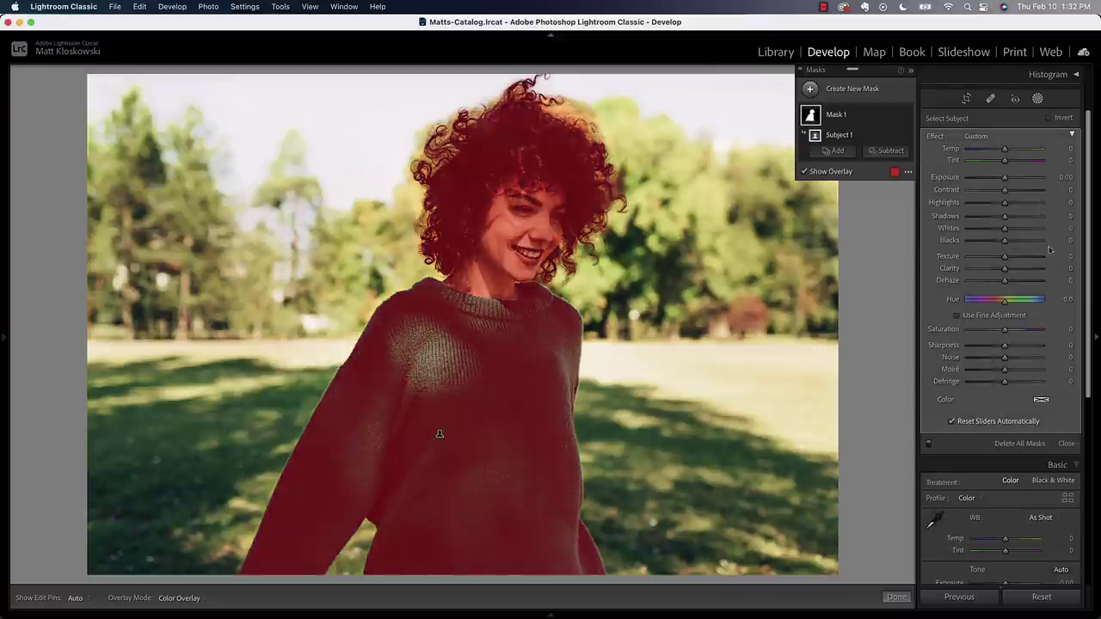
pyautogui.moveTo(1004, 177); pyautogui.dragTo(1016, 183)
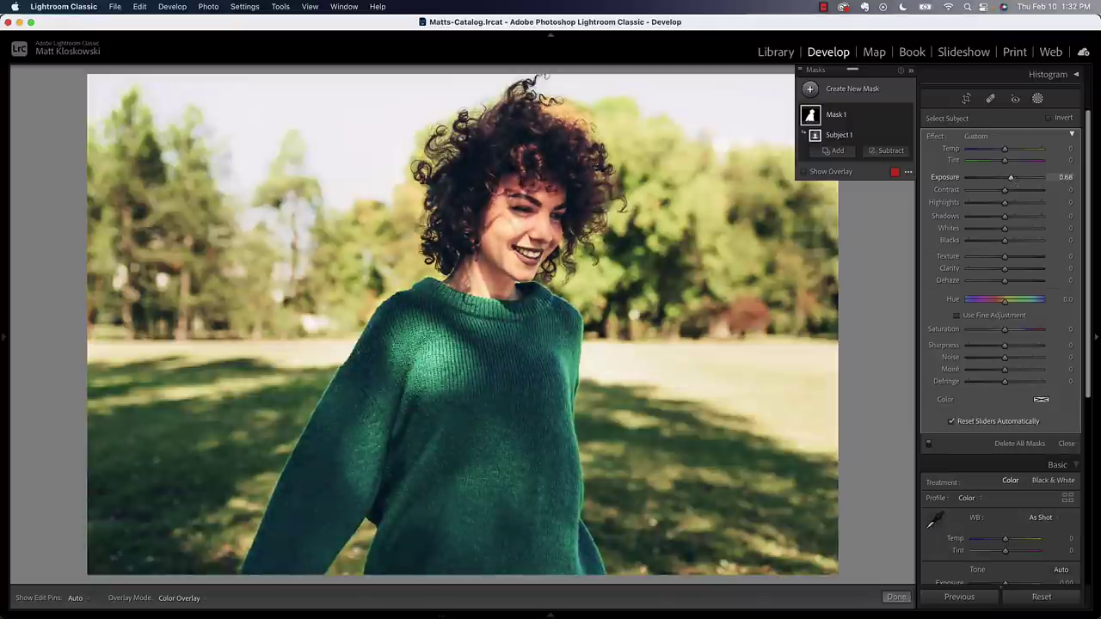
pyautogui.moveTo(1004, 300); pyautogui.dragTo(1012, 301)
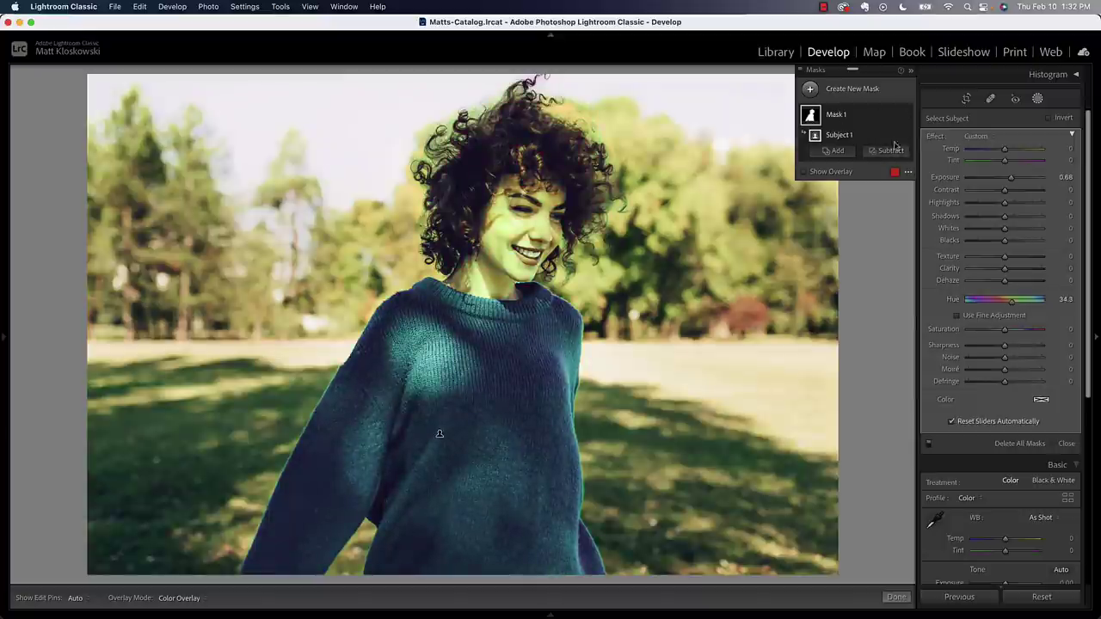
# Bring up the Subject 1 mask options to reach Intersect Mask with
pyautogui.moveTo(897, 140)
pyautogui.click(896, 137)
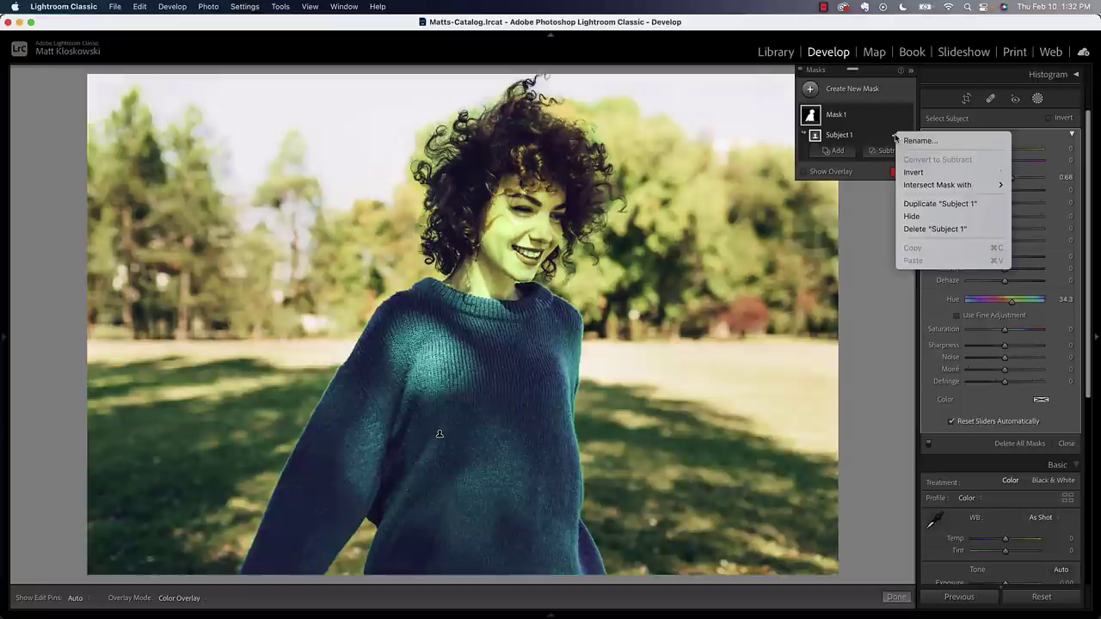
pyautogui.moveTo(928, 185)
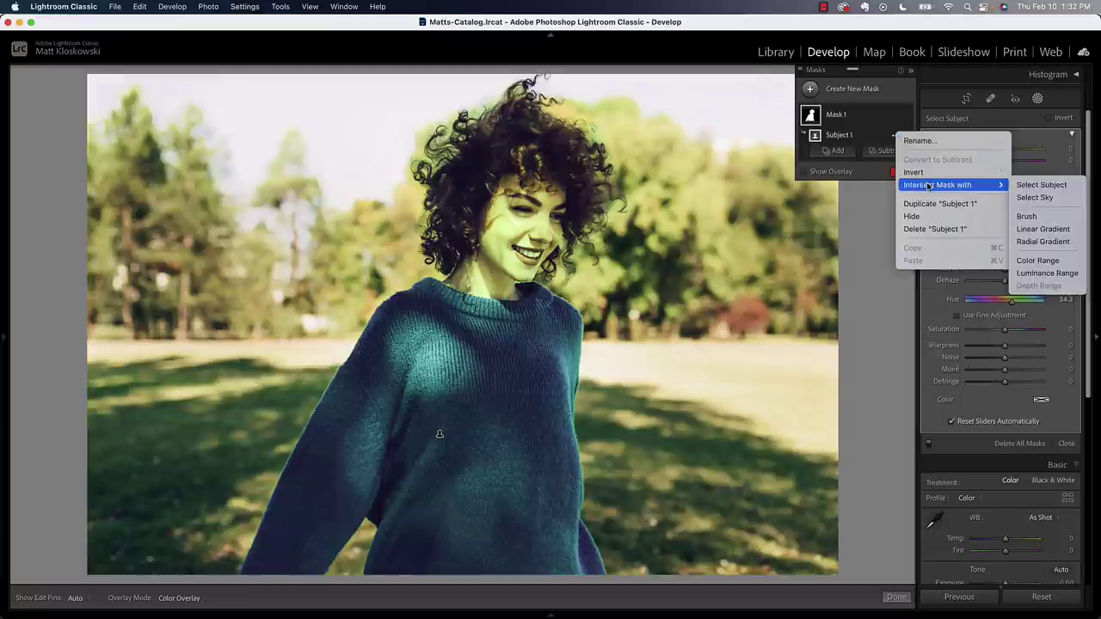
# Intersect the subject mask with a Color Range sampled from a box over the sweater
pyautogui.click(1038, 260)
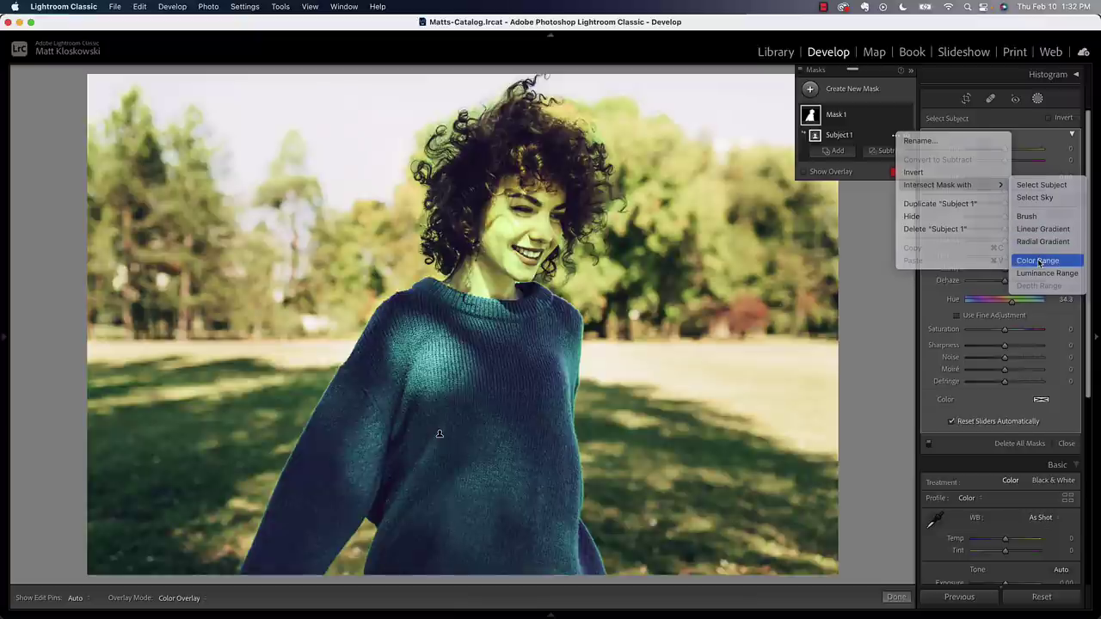
pyautogui.moveTo(475, 355); pyautogui.dragTo(548, 566)
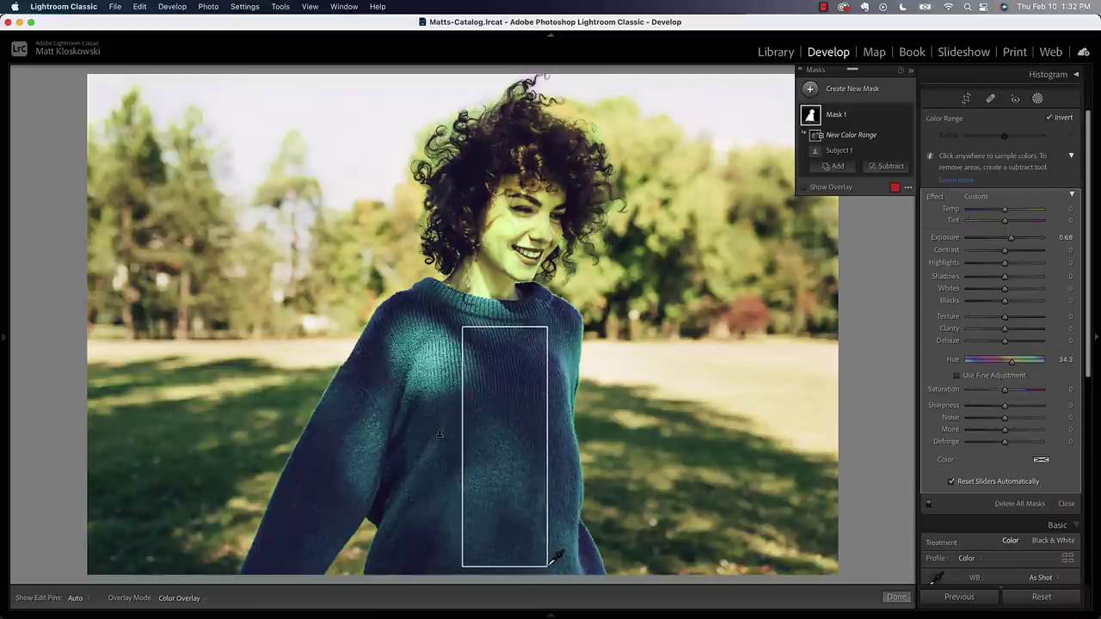
pyautogui.moveTo(548, 566); pyautogui.dragTo(547, 567)
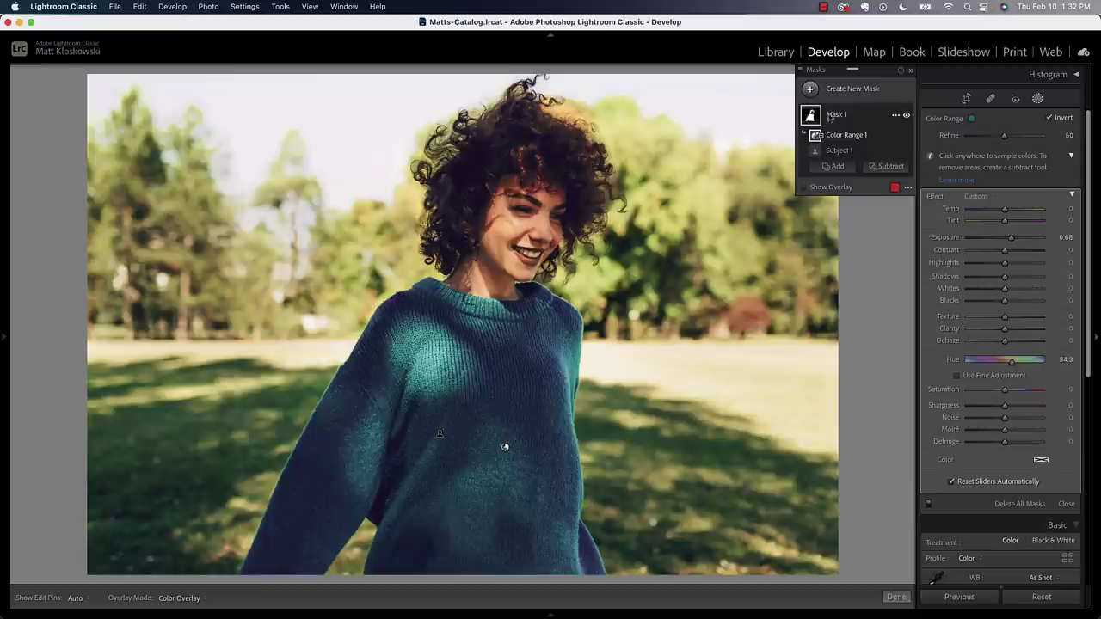
# Set the masked Exposure to 0.54 and Hue to 71.0, turning the sweater purple
pyautogui.moveTo(833, 153)
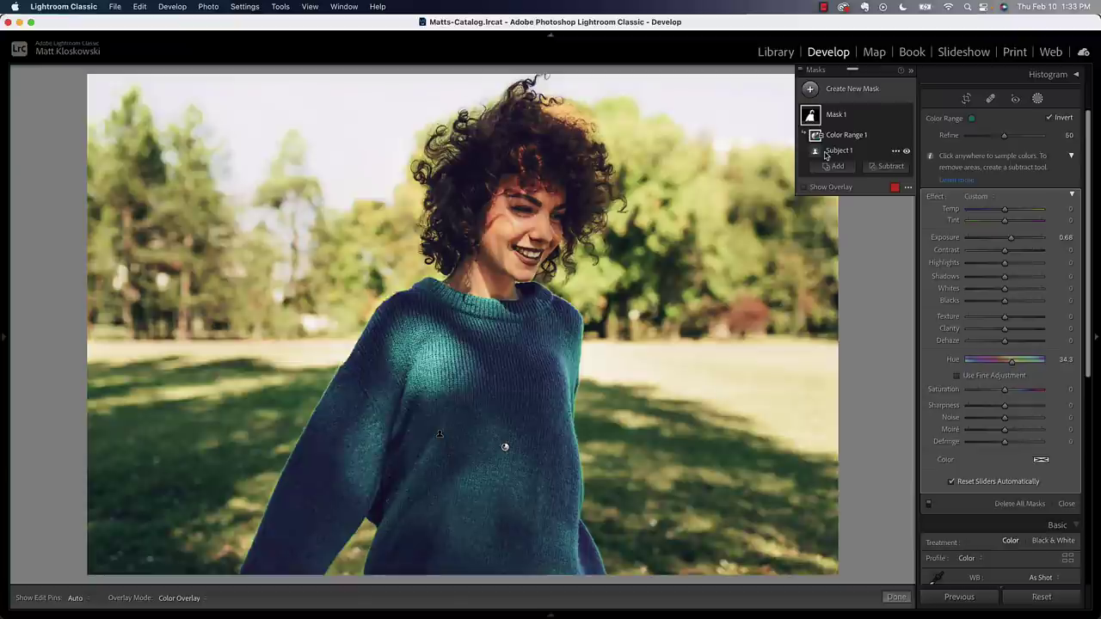
pyautogui.moveTo(1011, 237); pyautogui.dragTo(1010, 240)
pyautogui.moveTo(1011, 360); pyautogui.dragTo(1019, 361)
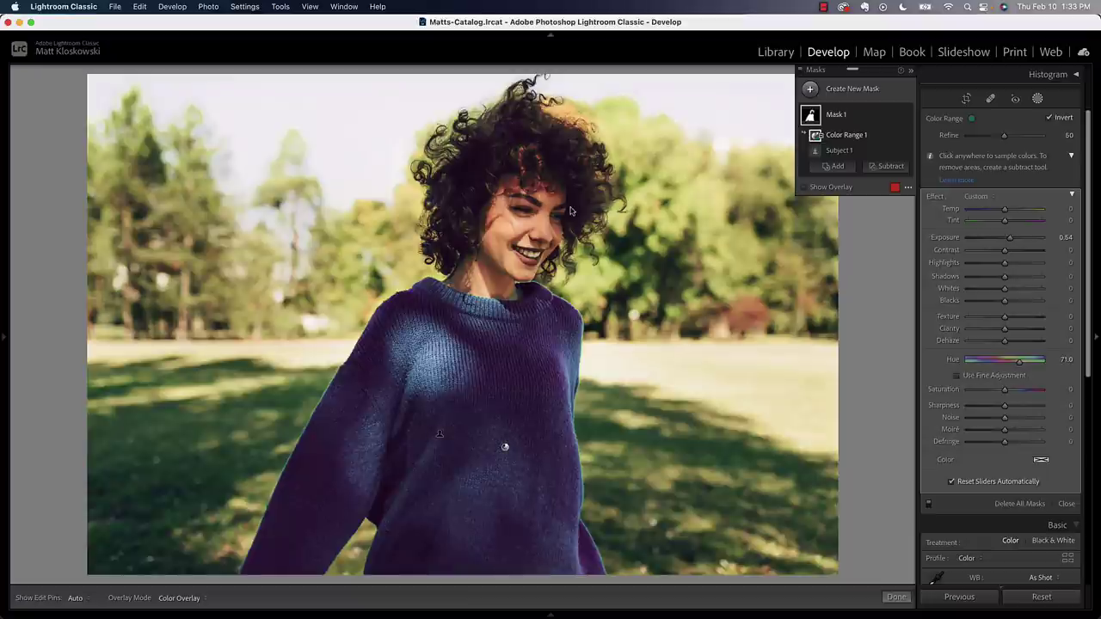
# Add a Brush 1 subtraction to the sweater mask, hiding and restoring the panel with H
pyautogui.click(880, 167)
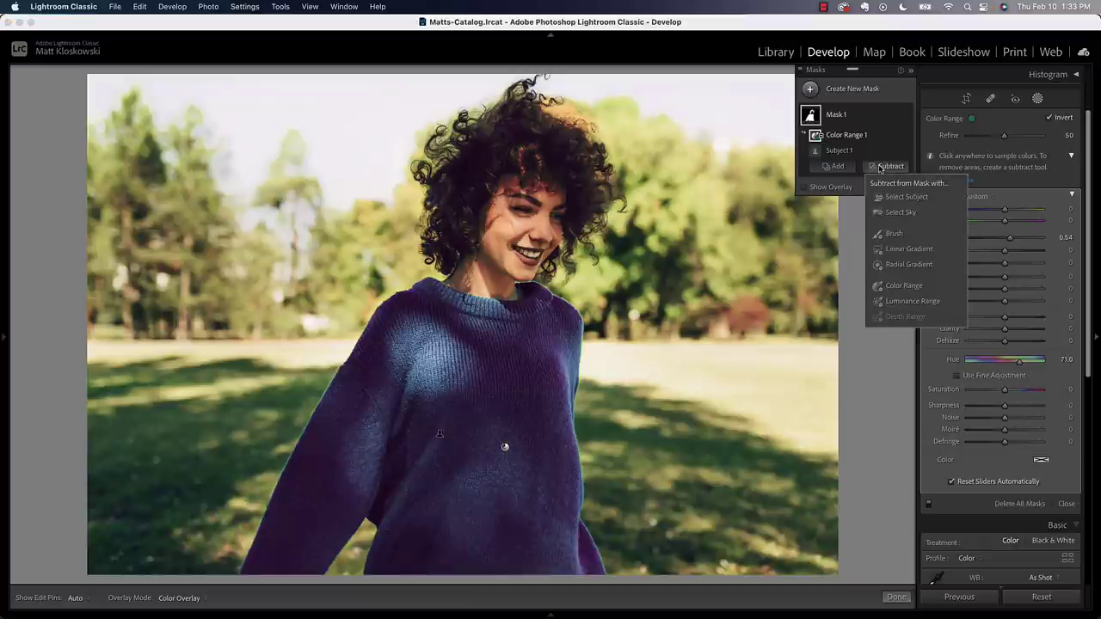
pyautogui.click(886, 234)
pyautogui.press('h')
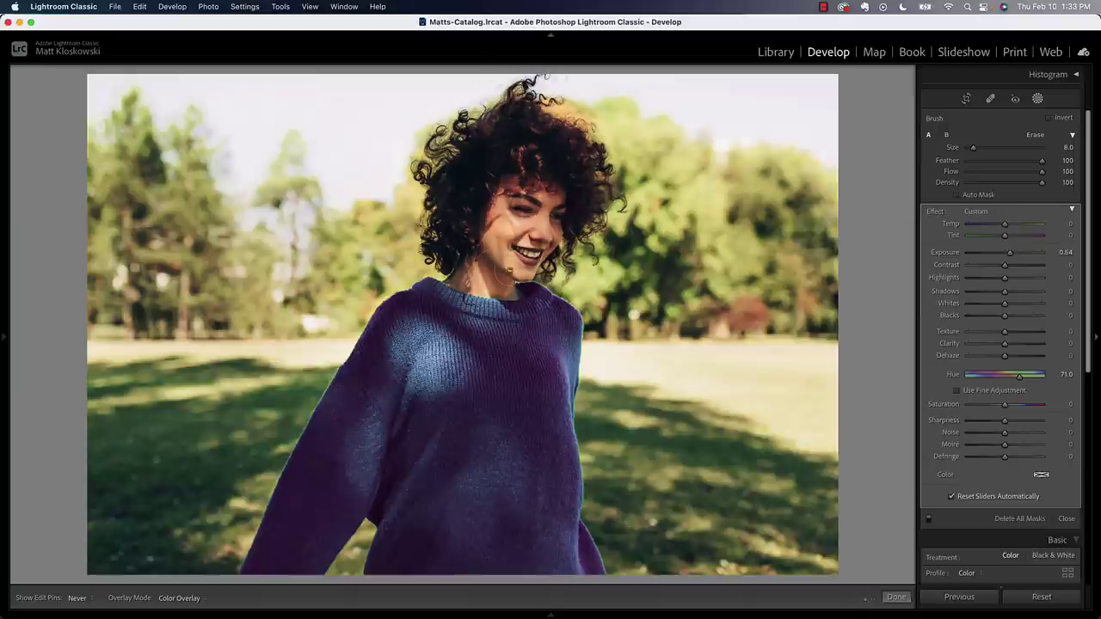
pyautogui.press('h')
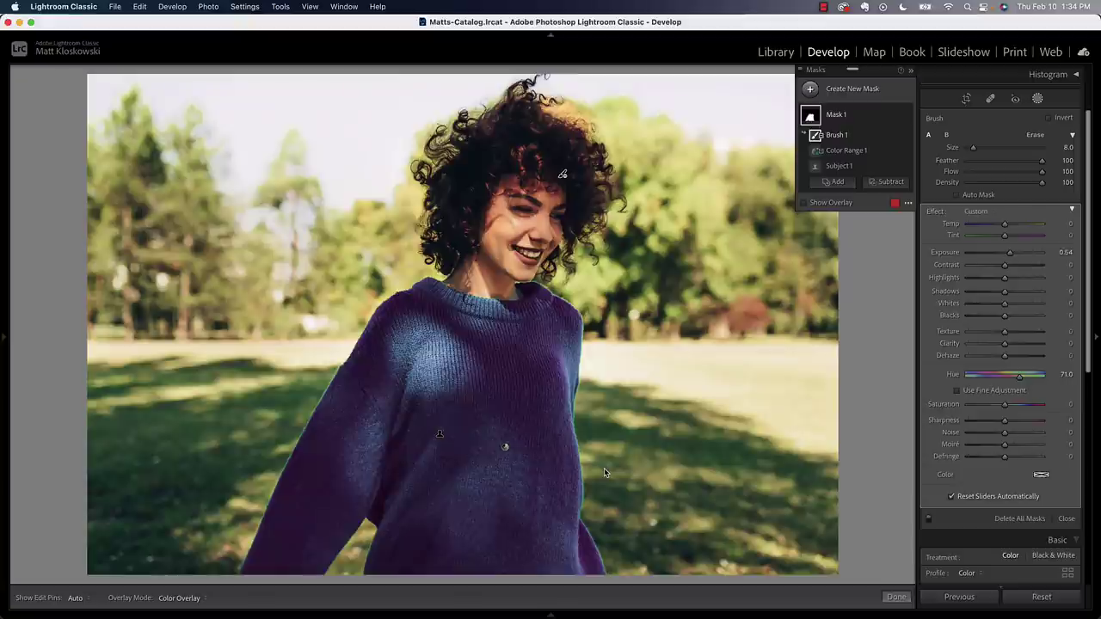
pyautogui.moveTo(875, 155)
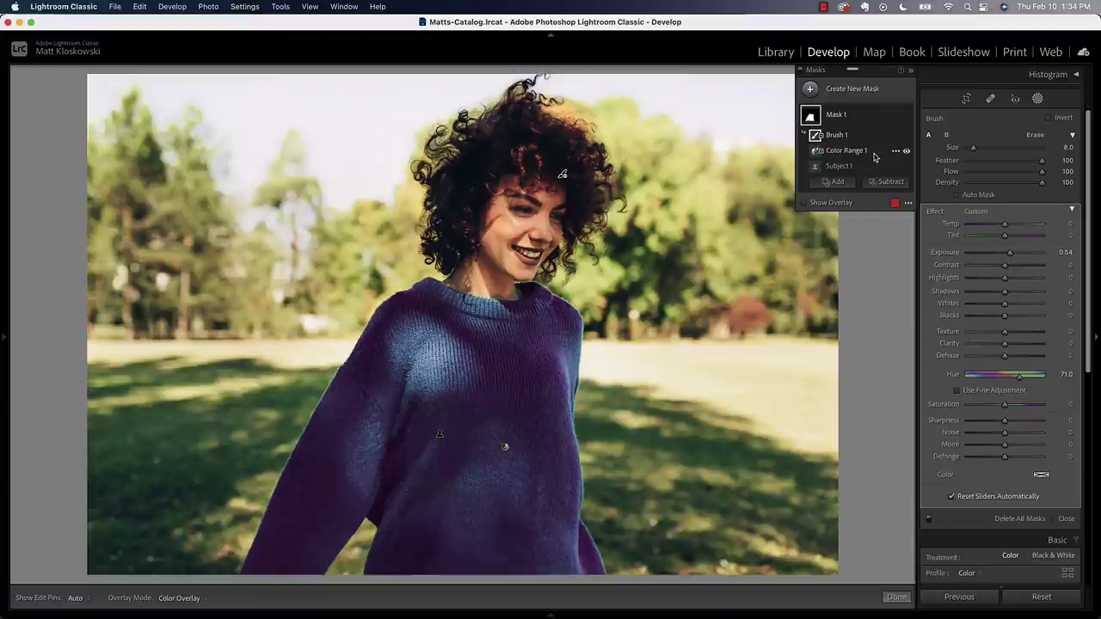
# Clear the portrait's masks, add a Select Subject mask on the bird, and bring up its intersect options
pyautogui.click(1020, 519)
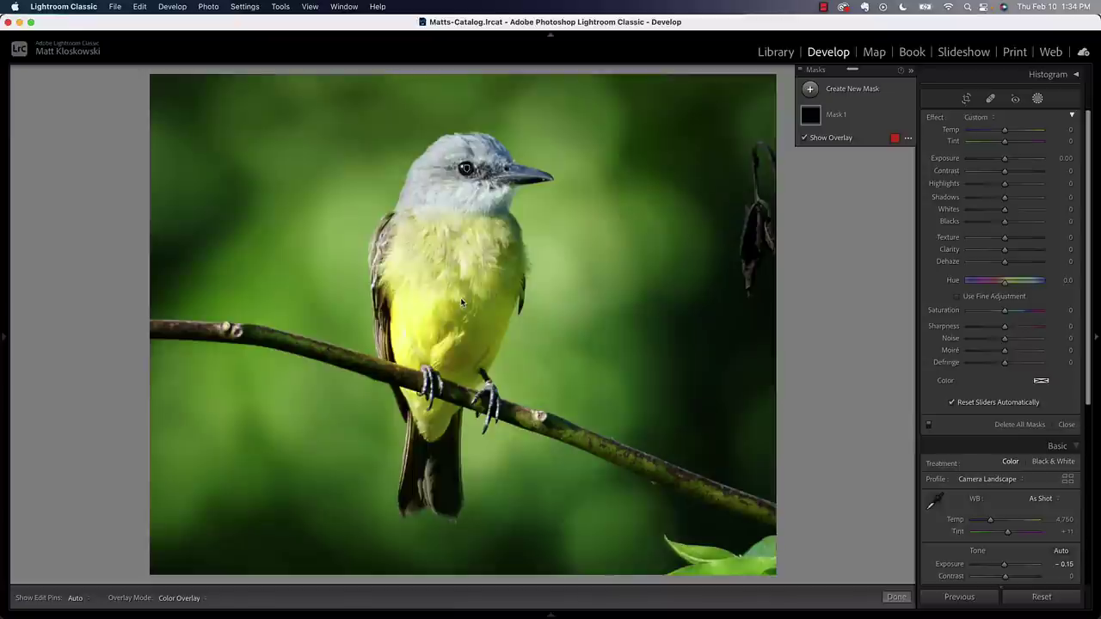
pyautogui.click(865, 90)
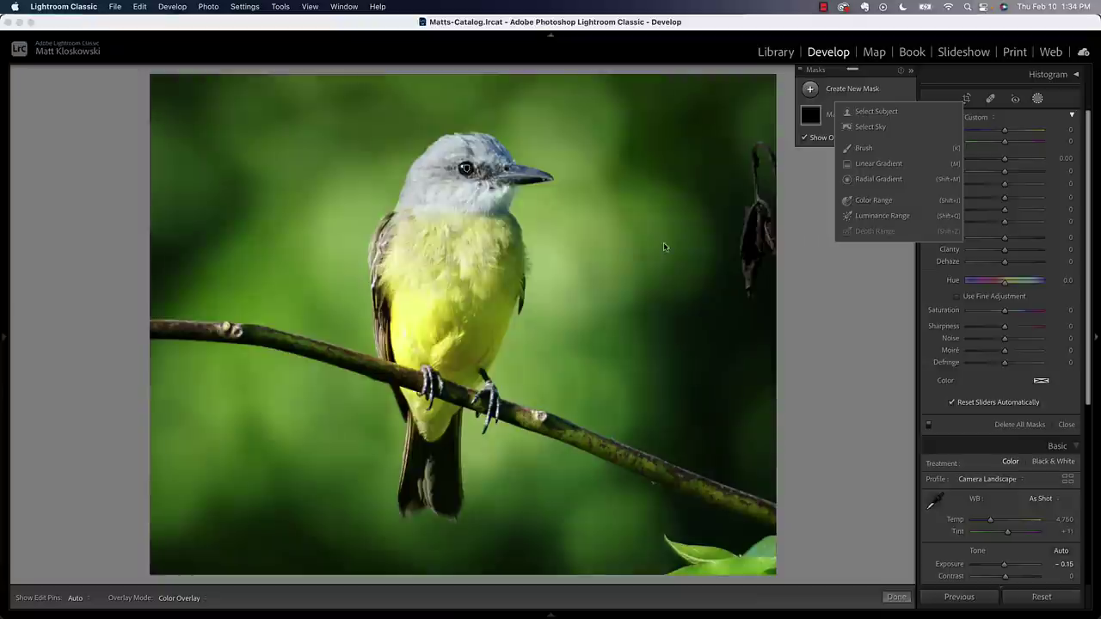
pyautogui.click(861, 112)
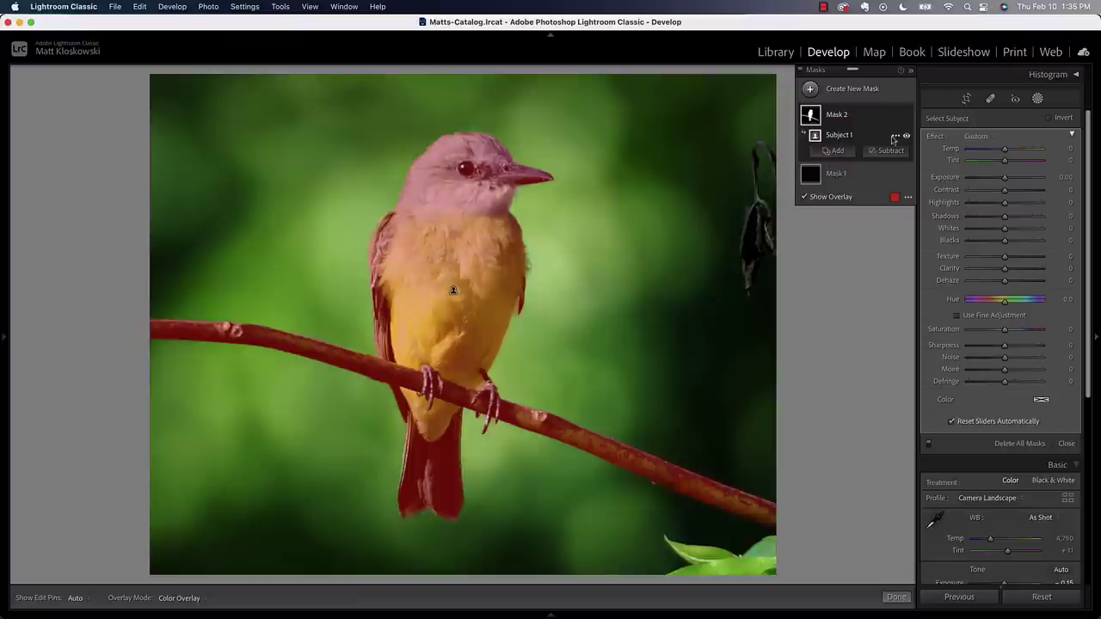
pyautogui.click(895, 138)
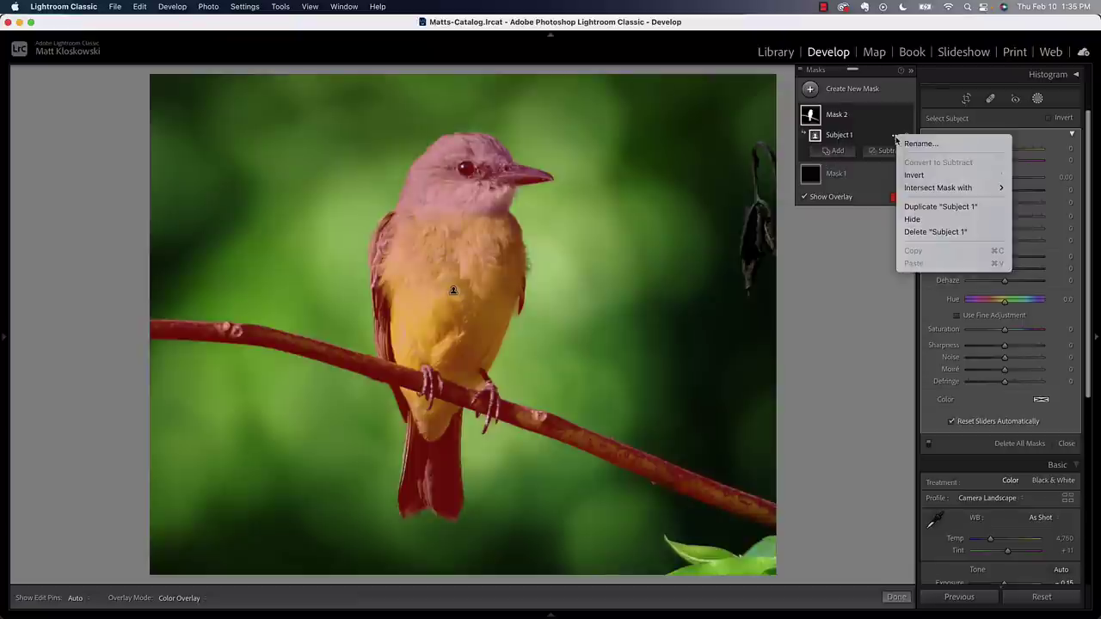
pyautogui.moveTo(941, 187)
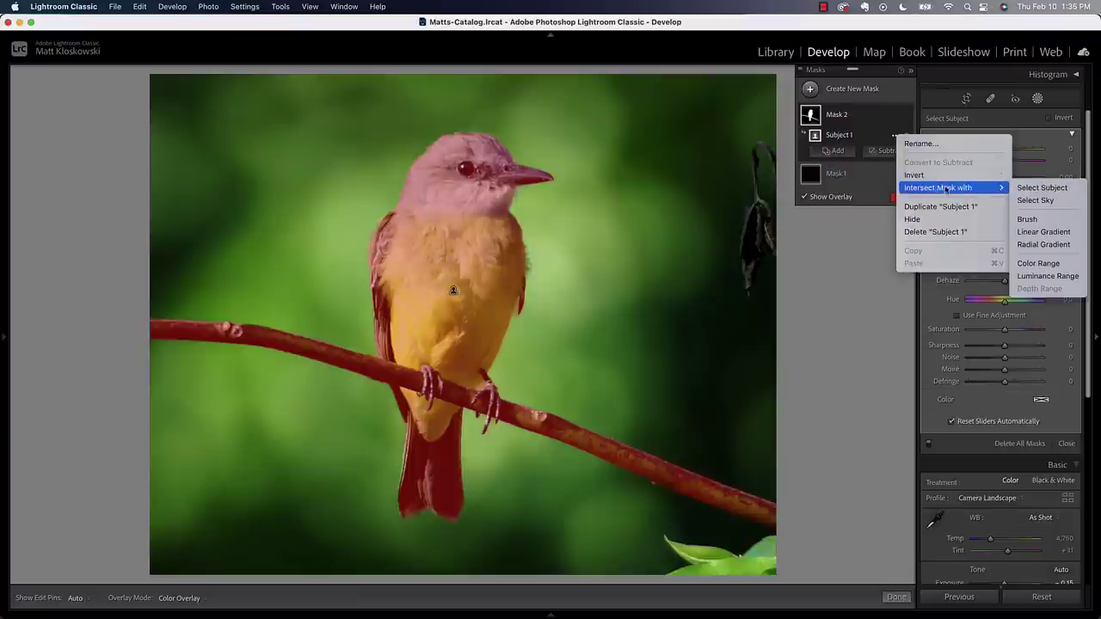
# Intersect the bird's subject mask with a brush across its chest and start adjusting its exposure
pyautogui.click(1028, 219)
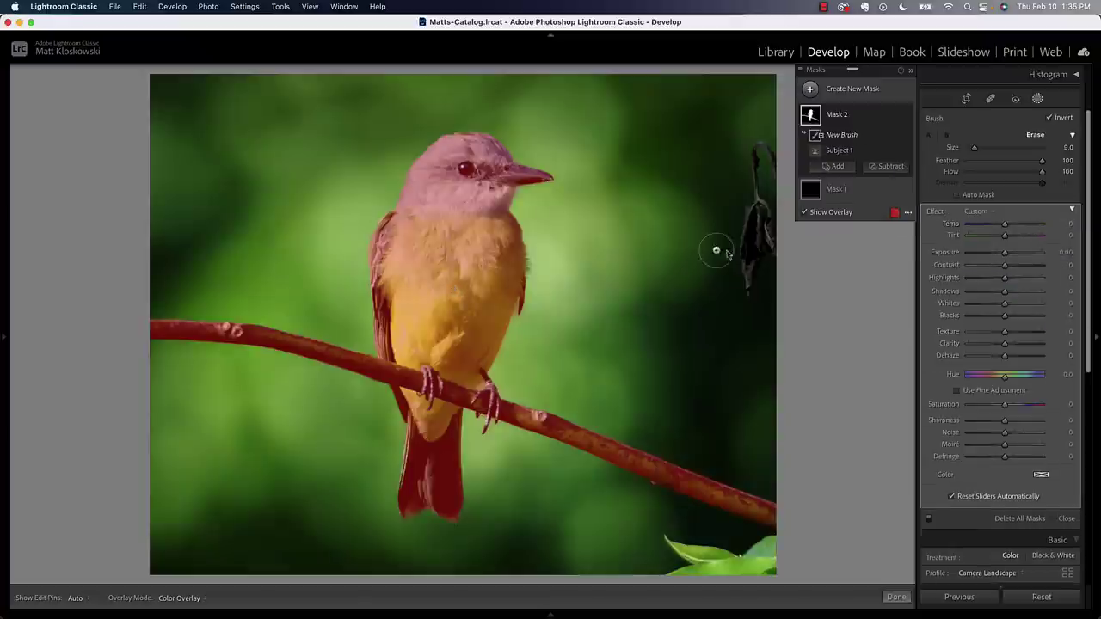
pyautogui.press('h')
pyautogui.moveTo(526, 237)
pyautogui.mouseDown()
pyautogui.moveTo(379, 258)
pyautogui.moveTo(508, 286)
pyautogui.moveTo(396, 352)
pyautogui.moveTo(482, 385)
pyautogui.moveTo(413, 404)
pyautogui.moveTo(439, 430)
pyautogui.mouseUp()
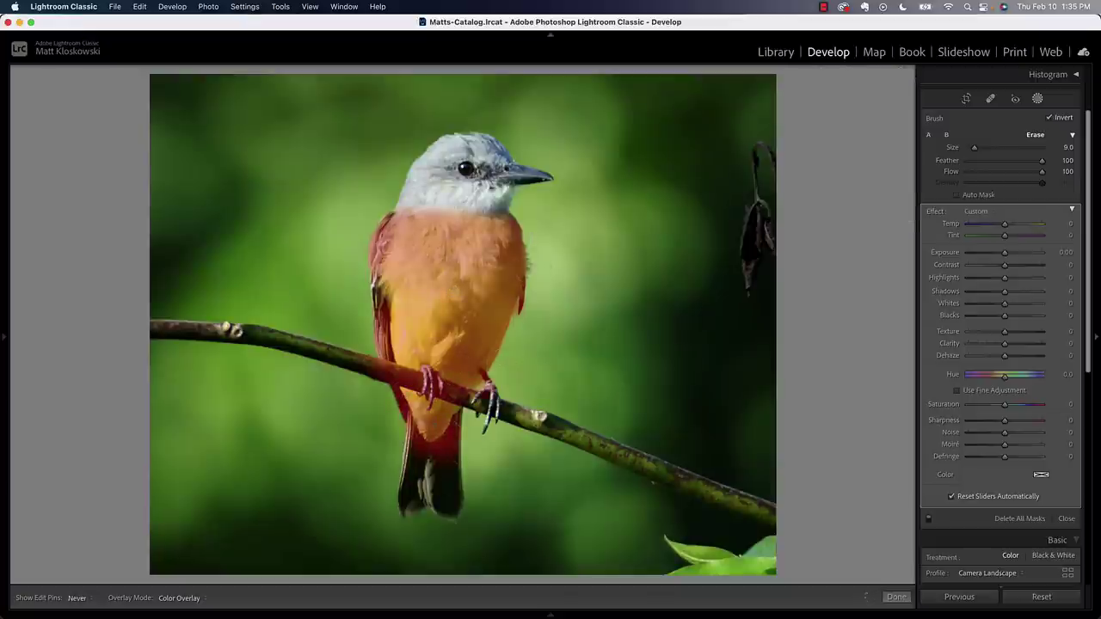
pyautogui.press('h')
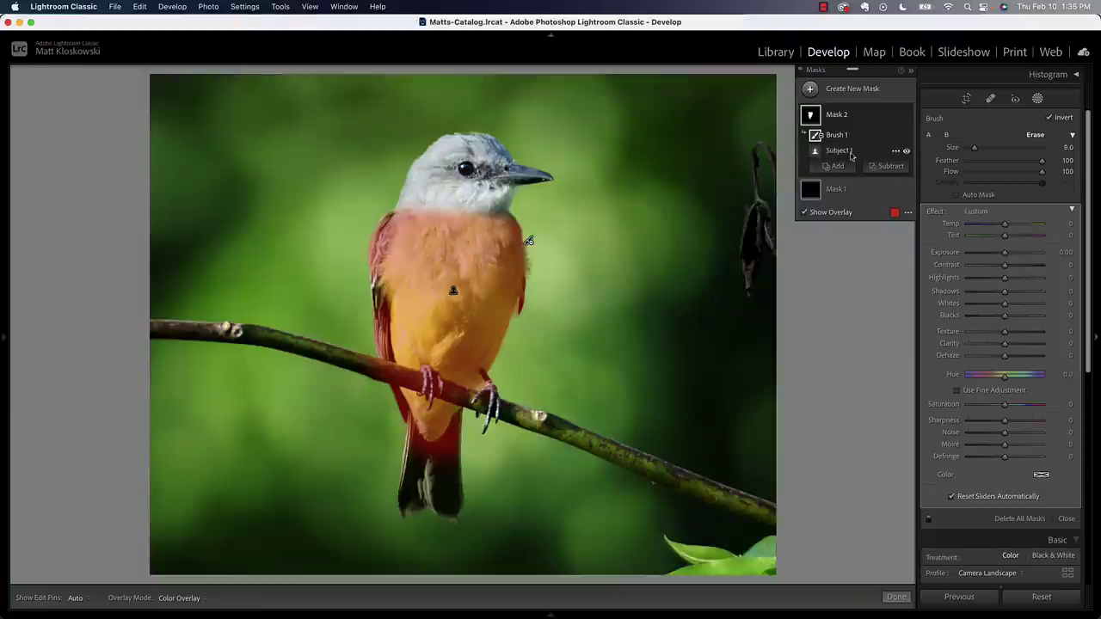
pyautogui.moveTo(1003, 252)
pyautogui.mouseDown()
pyautogui.moveTo(1012, 254)
pyautogui.moveTo(1009, 224)
pyautogui.mouseUp()
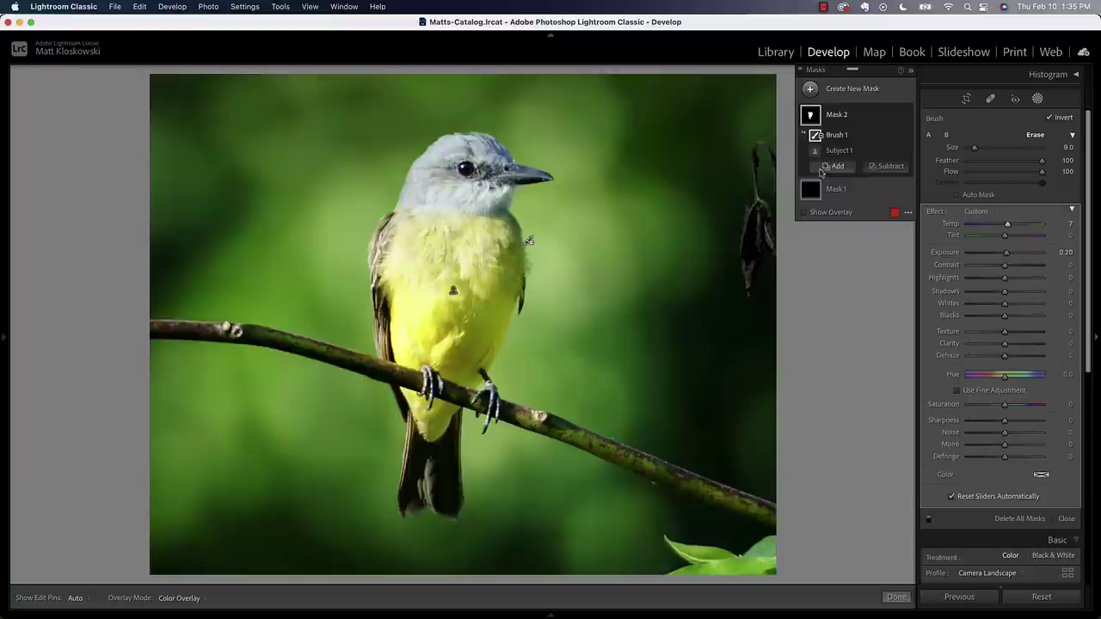
# Add a subtracting brush to the bird's mask and shrink the brush size to 3.0
pyautogui.click(886, 166)
pyautogui.click(894, 233)
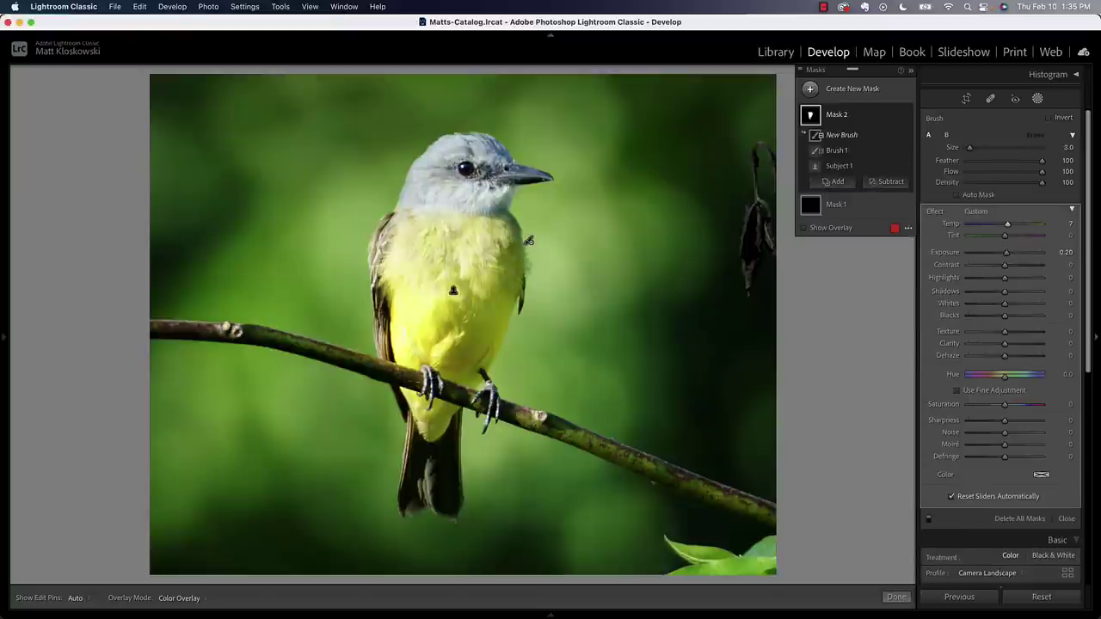
pyautogui.press('h')
pyautogui.press('[')
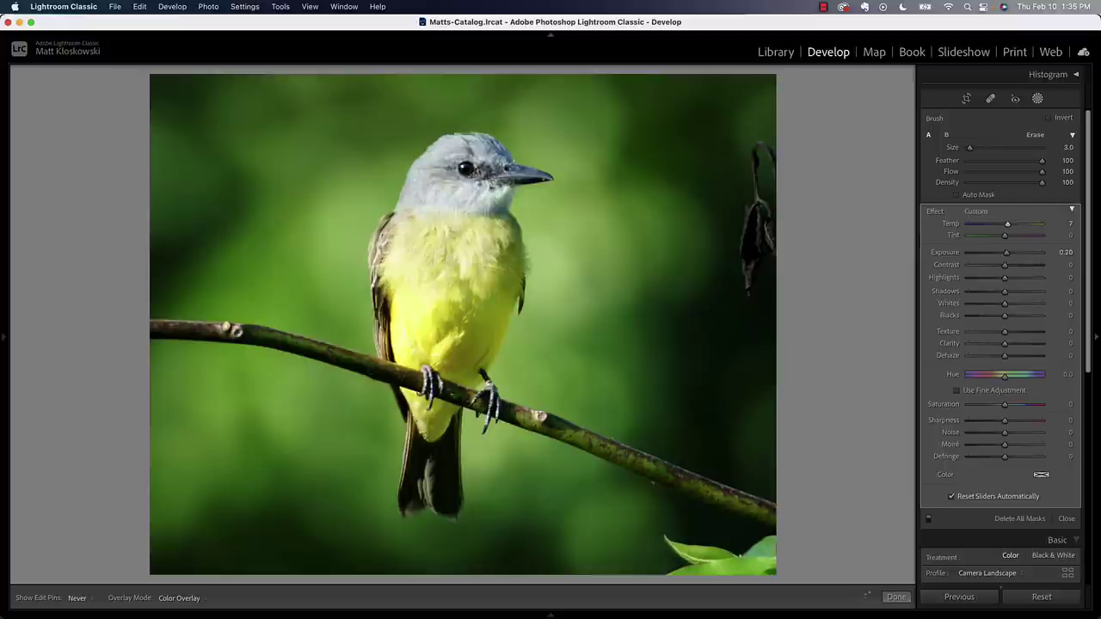
pyautogui.press('h')
pyautogui.press('h')
pyautogui.press('h')
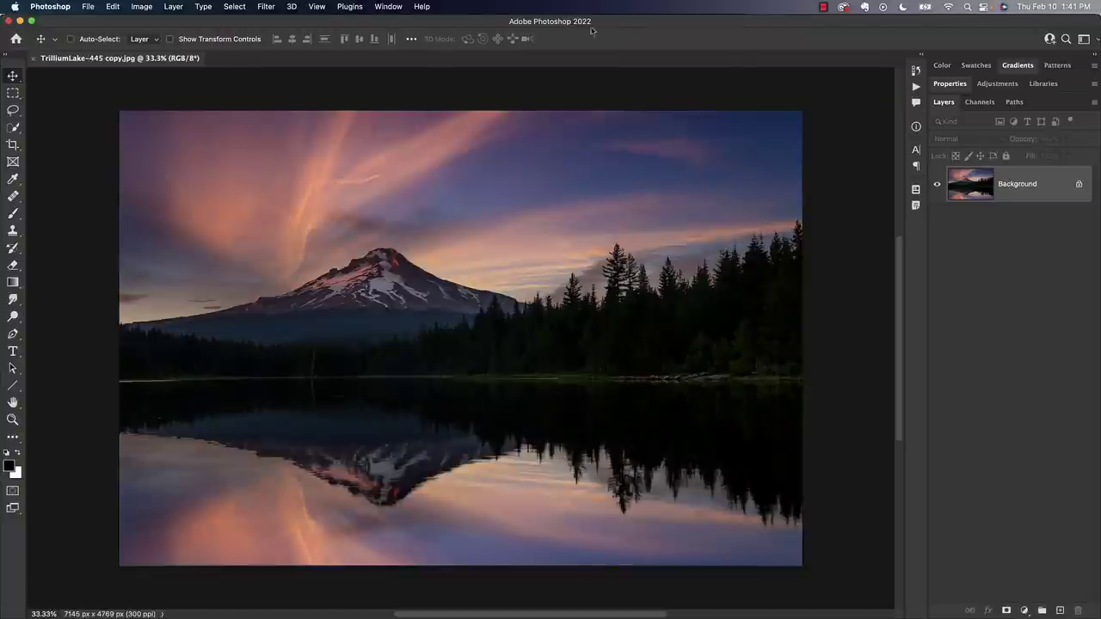
# Apply Filter > Camera Raw Filter to TrilliumLake-445 copy.jpg
pyautogui.click(266, 6)
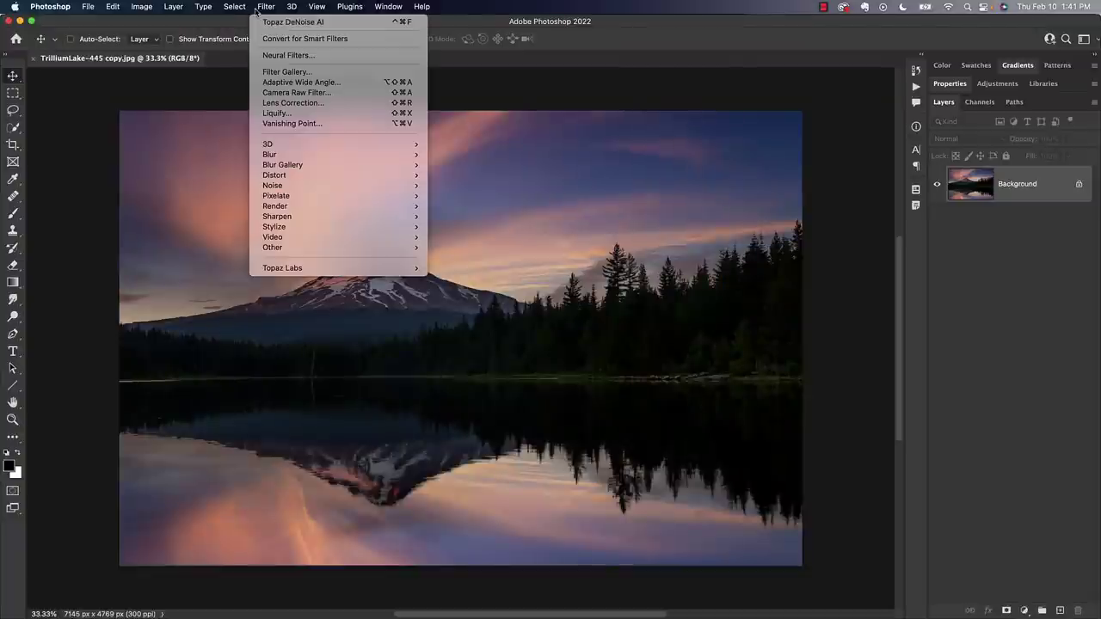
pyautogui.click(285, 92)
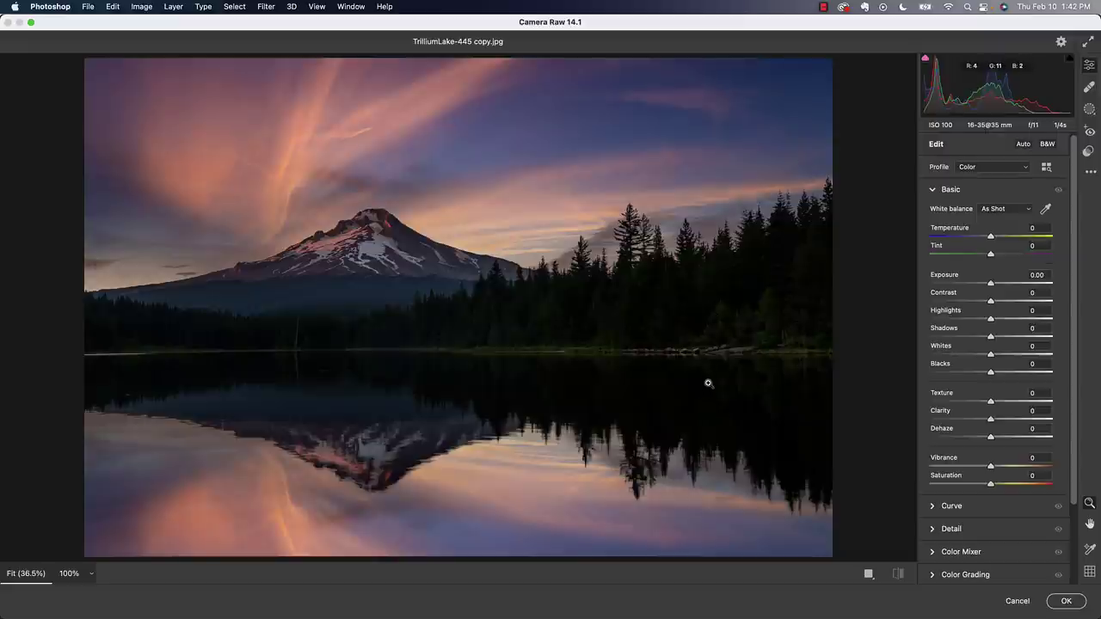
# Add a trial Luminance Range mask sampled on the tones near the trees, then discard it
pyautogui.click(1089, 109)
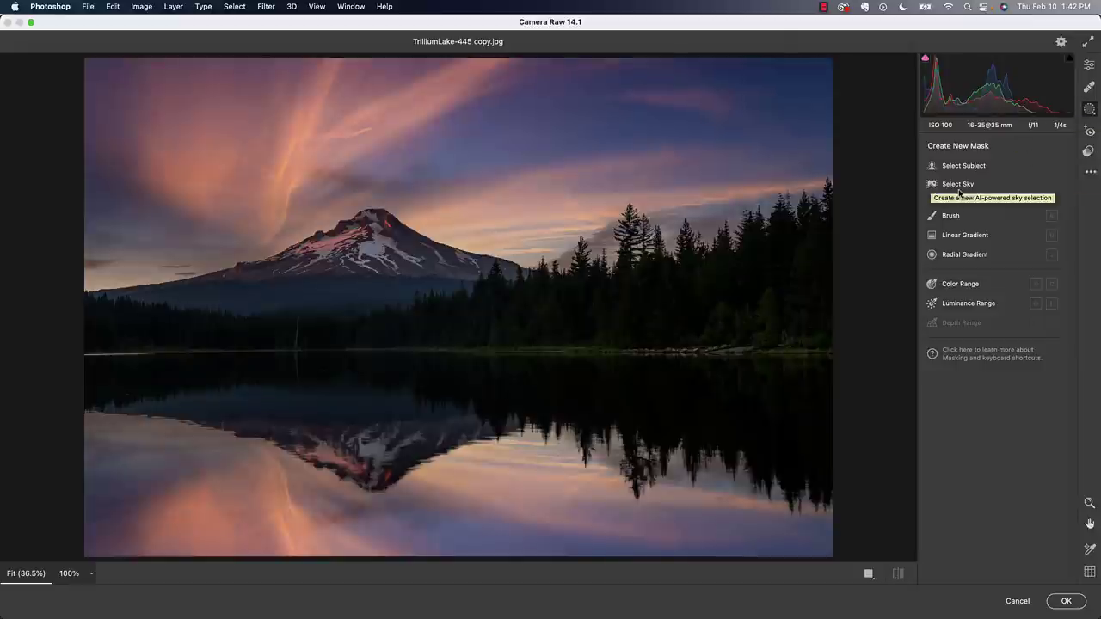
pyautogui.click(964, 304)
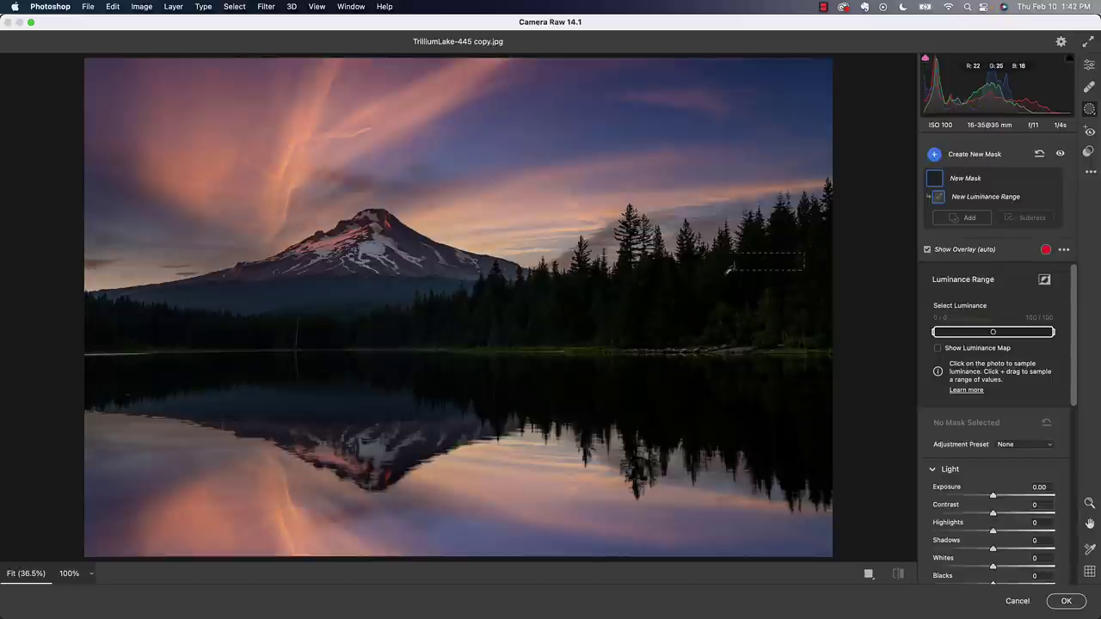
pyautogui.moveTo(727, 269); pyautogui.dragTo(694, 368)
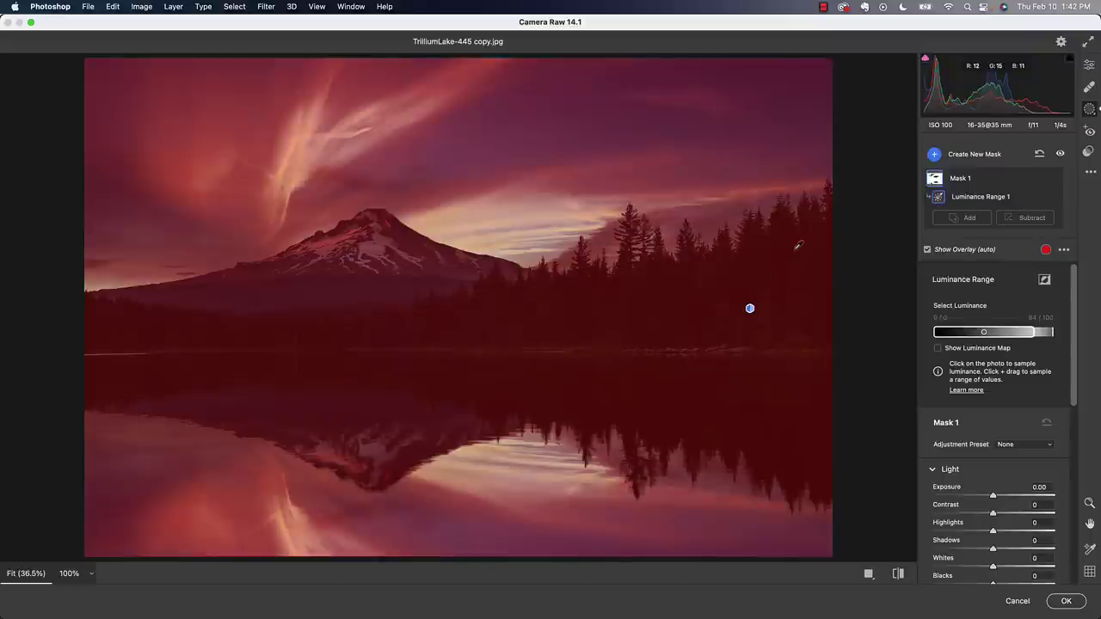
pyautogui.click(1039, 154)
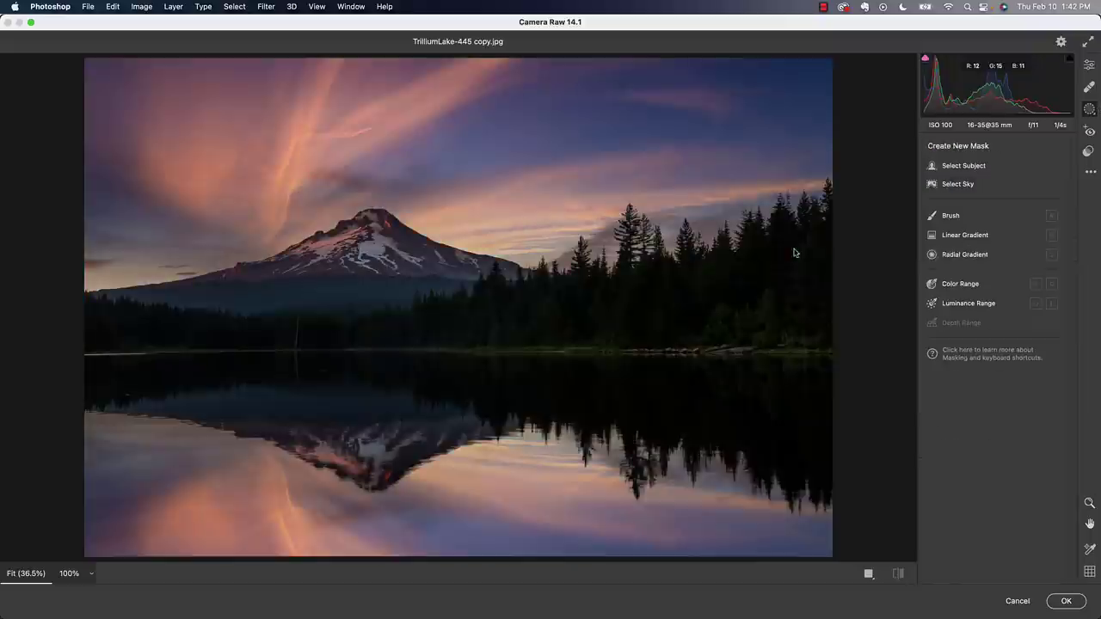
# Add another Luminance Range mask sampled on the right-hand trees and narrow its range from both ends
pyautogui.click(954, 305)
pyautogui.moveTo(816, 251); pyautogui.dragTo(724, 330)
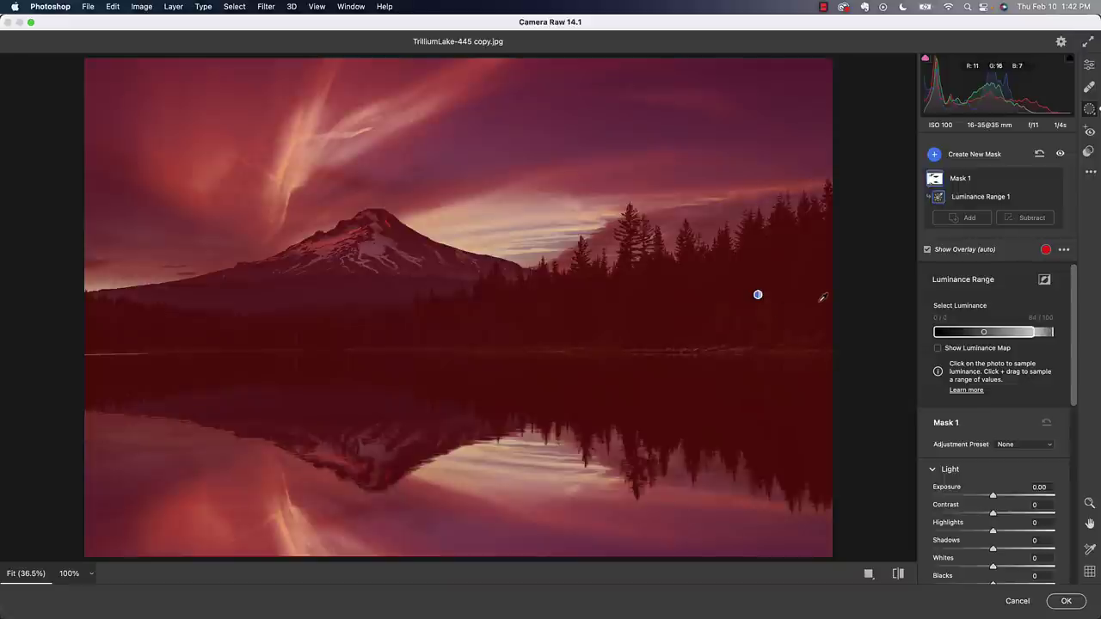
pyautogui.moveTo(1033, 332); pyautogui.dragTo(953, 333)
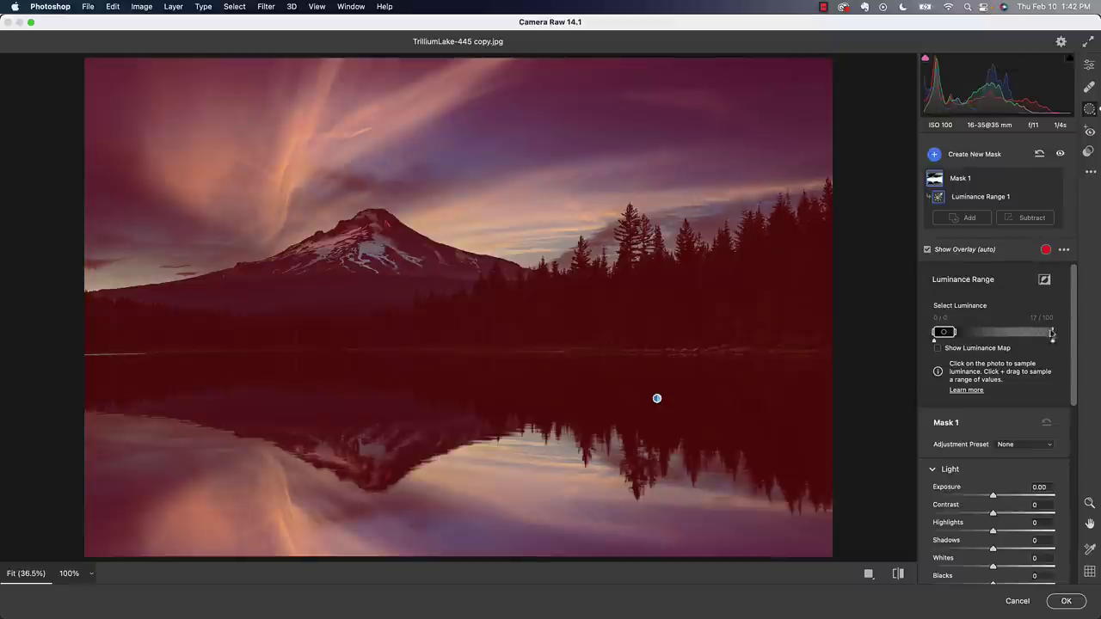
pyautogui.moveTo(1052, 334); pyautogui.dragTo(1014, 336)
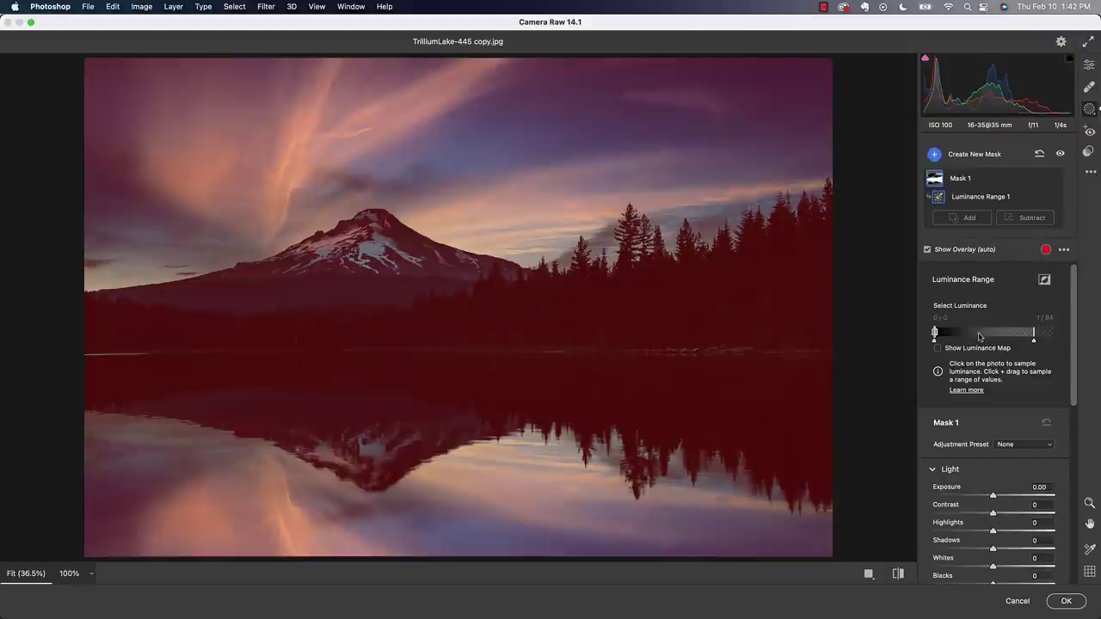
pyautogui.moveTo(939, 335); pyautogui.dragTo(966, 334)
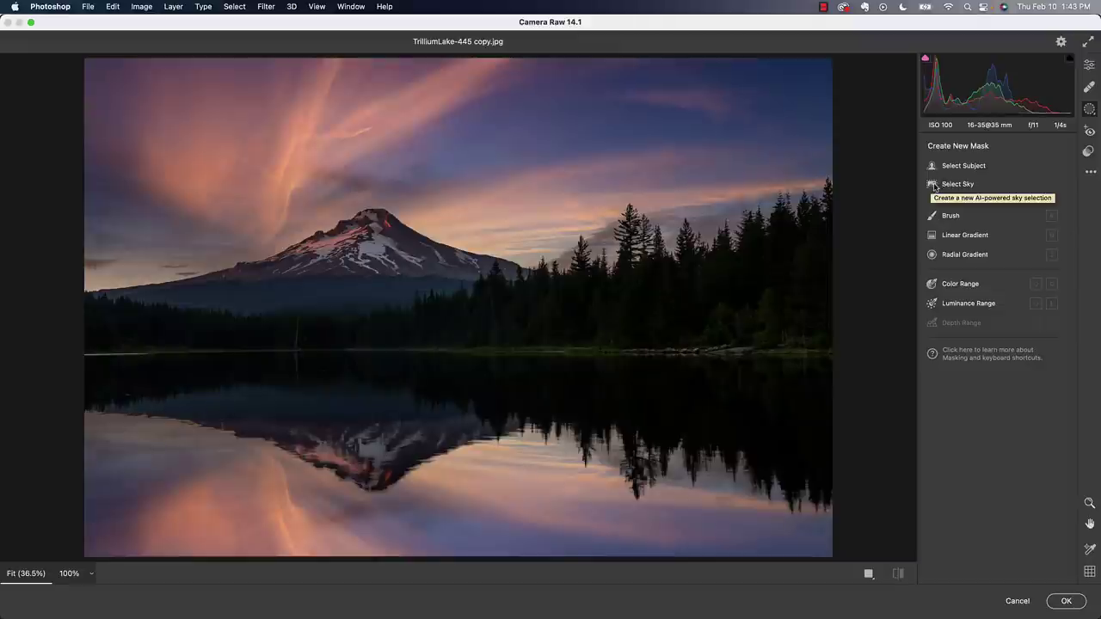
# Create a Sky mask and invert Sky 1 to cover the mountain, trees and lake, leaving Exposure at 0
pyautogui.click(932, 186)
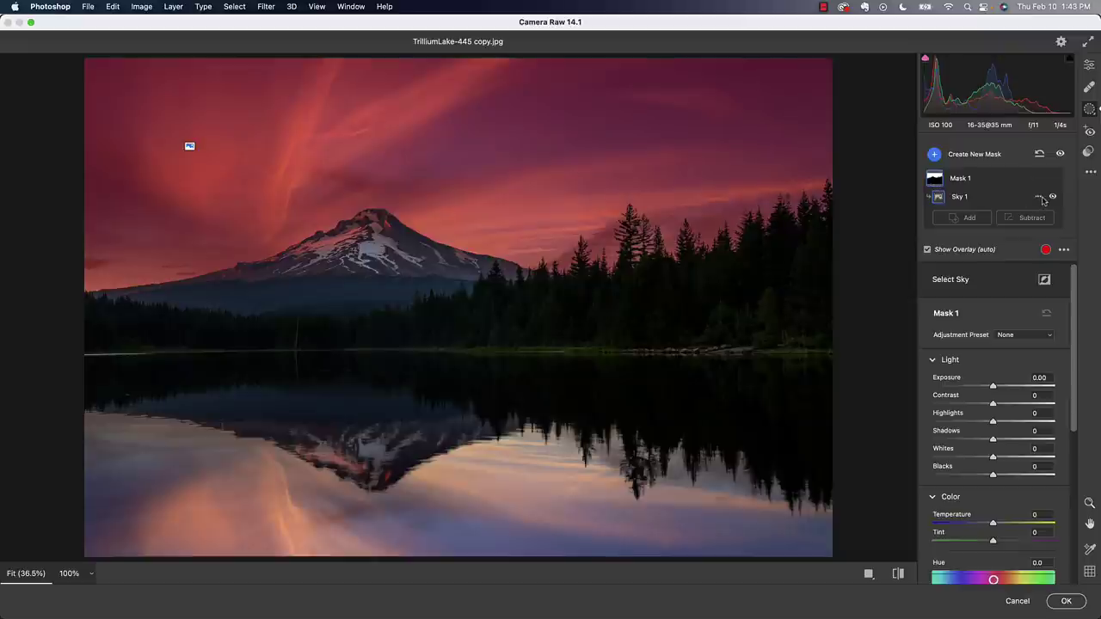
pyautogui.click(1044, 282)
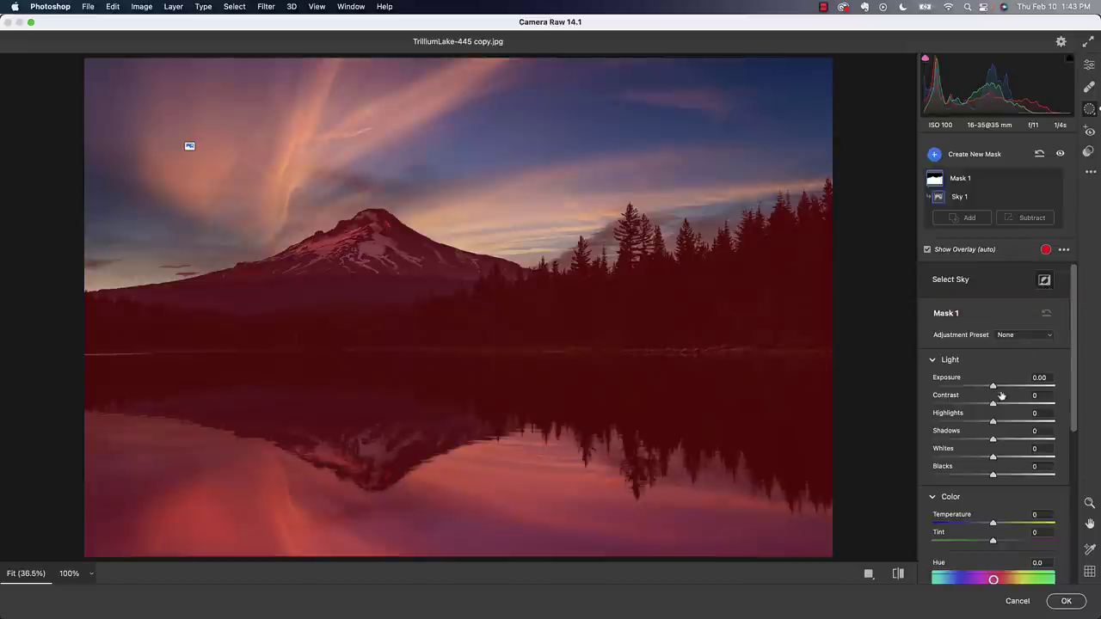
pyautogui.moveTo(994, 387); pyautogui.dragTo(998, 390)
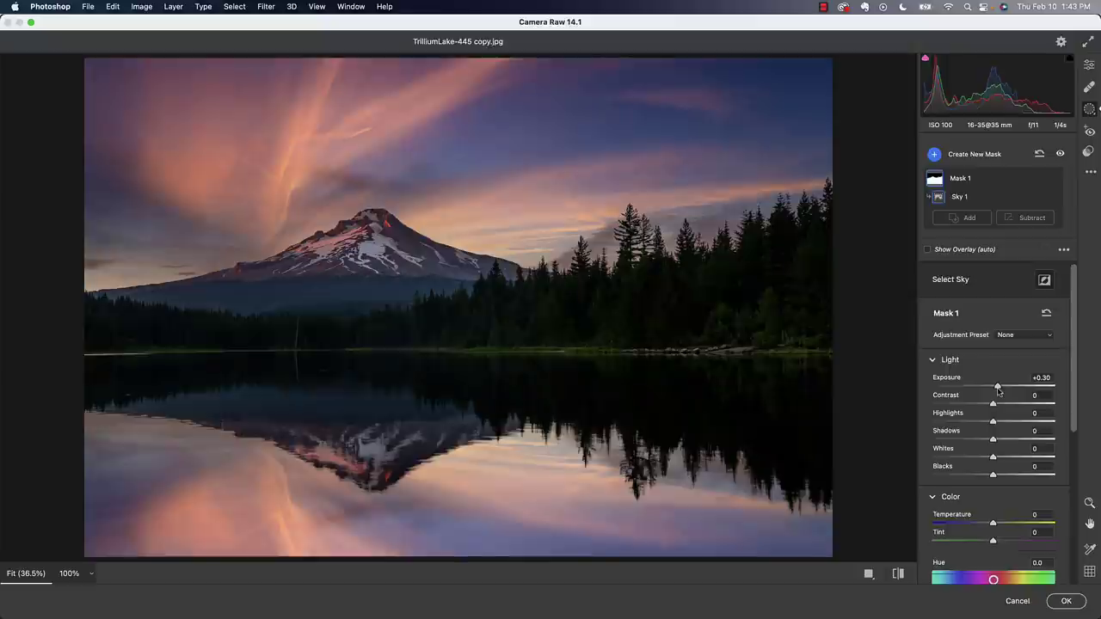
pyautogui.doubleClick(998, 388)
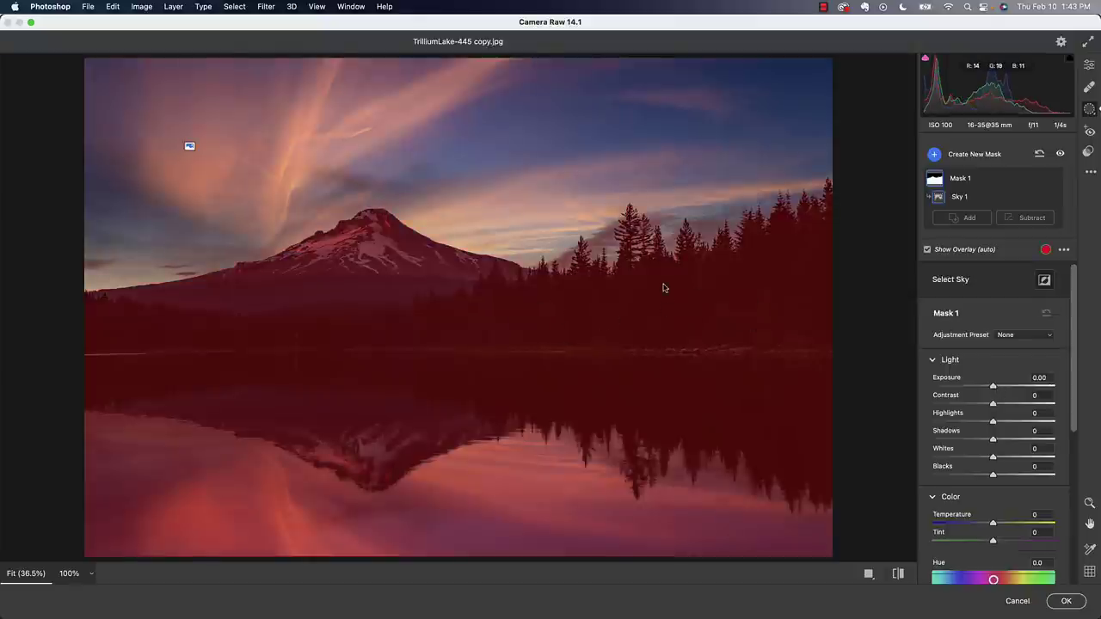
pyautogui.click(1038, 199)
pyautogui.moveTo(998, 251)
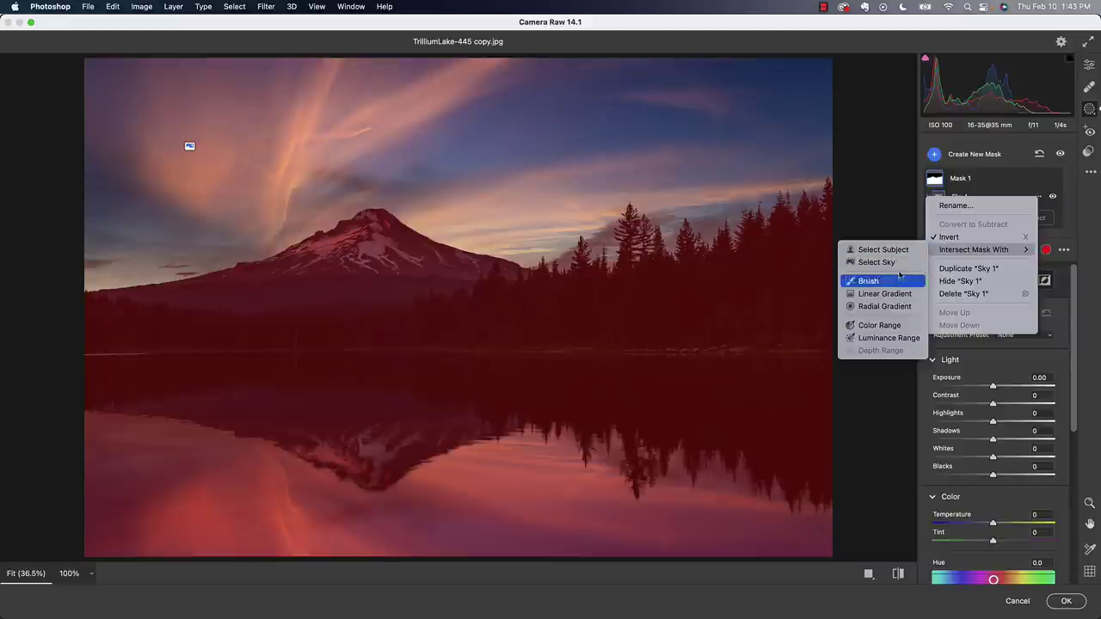
# Intersect Sky 1 with a Luminance Range sampled on the dark trees, narrowed to darker tones
pyautogui.click(888, 339)
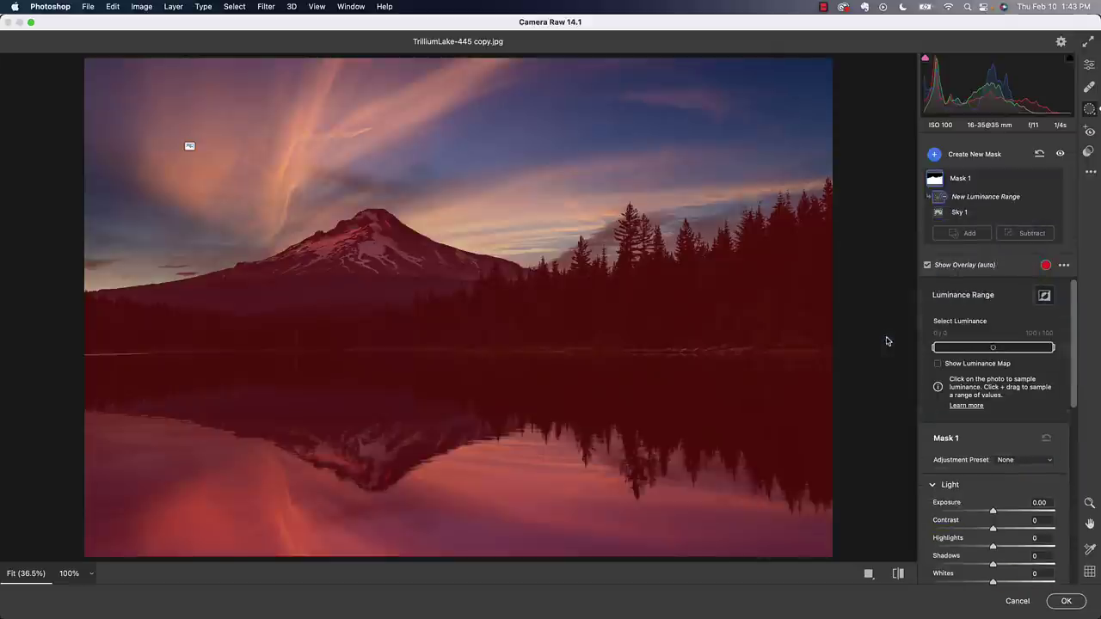
pyautogui.moveTo(816, 278); pyautogui.dragTo(714, 301)
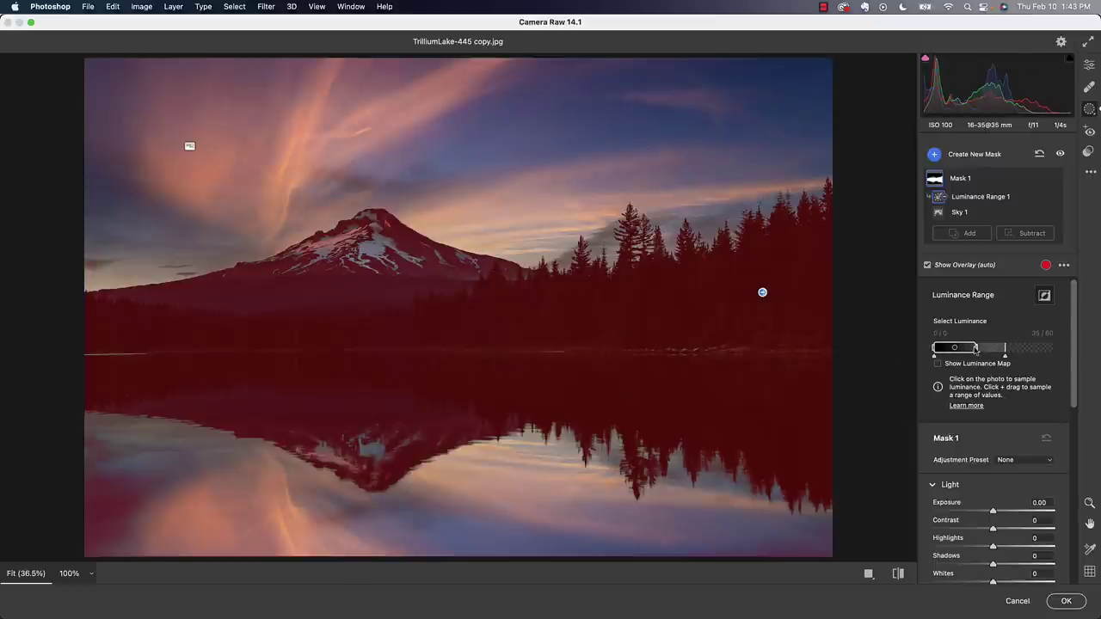
pyautogui.moveTo(974, 348)
pyautogui.mouseDown()
pyautogui.moveTo(955, 348)
pyautogui.moveTo(987, 357)
pyautogui.moveTo(956, 348)
pyautogui.mouseUp()
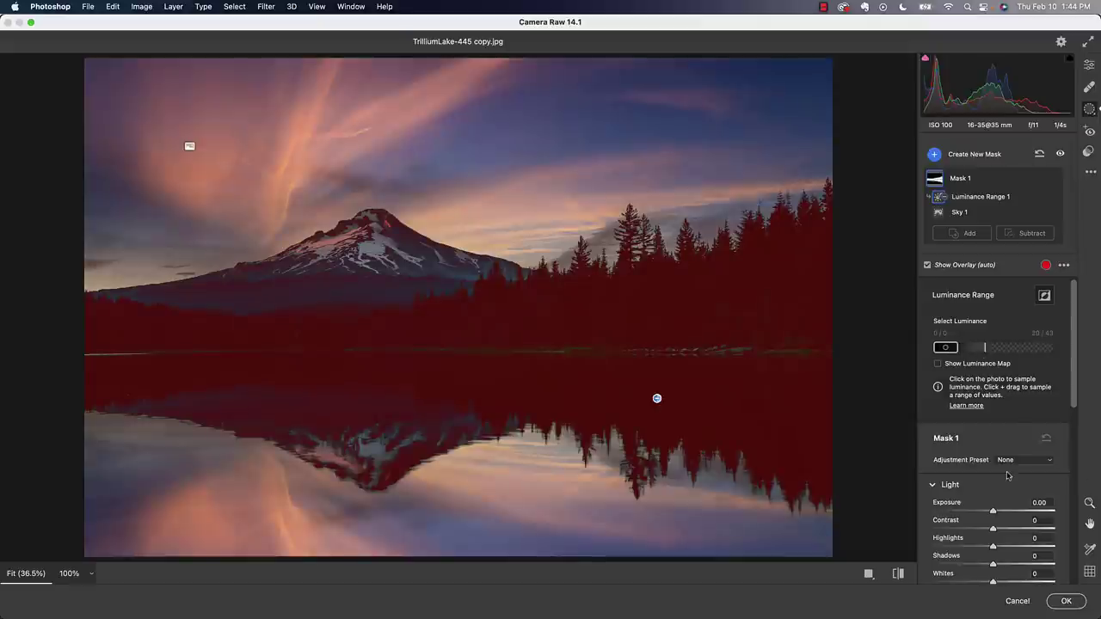
# Give Mask 1 Exposure +0.60, Contrast +9, Temperature +12 and Saturation +31
pyautogui.moveTo(993, 513); pyautogui.dragTo(1001, 513)
pyautogui.scroll(-5, 1006, 499)
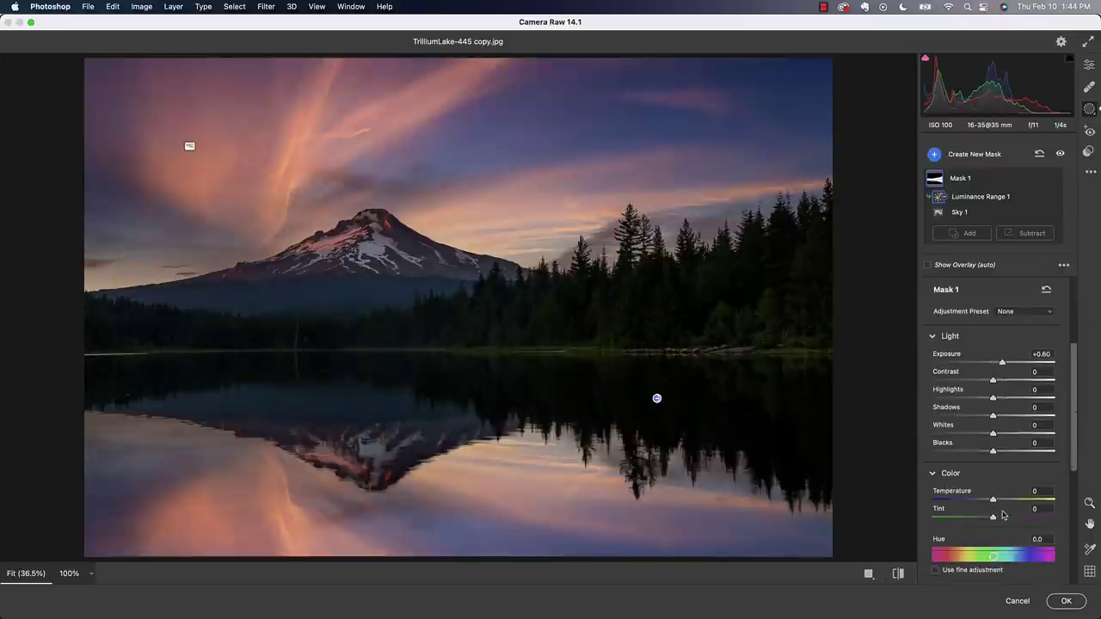
pyautogui.moveTo(994, 372); pyautogui.dragTo(998, 375)
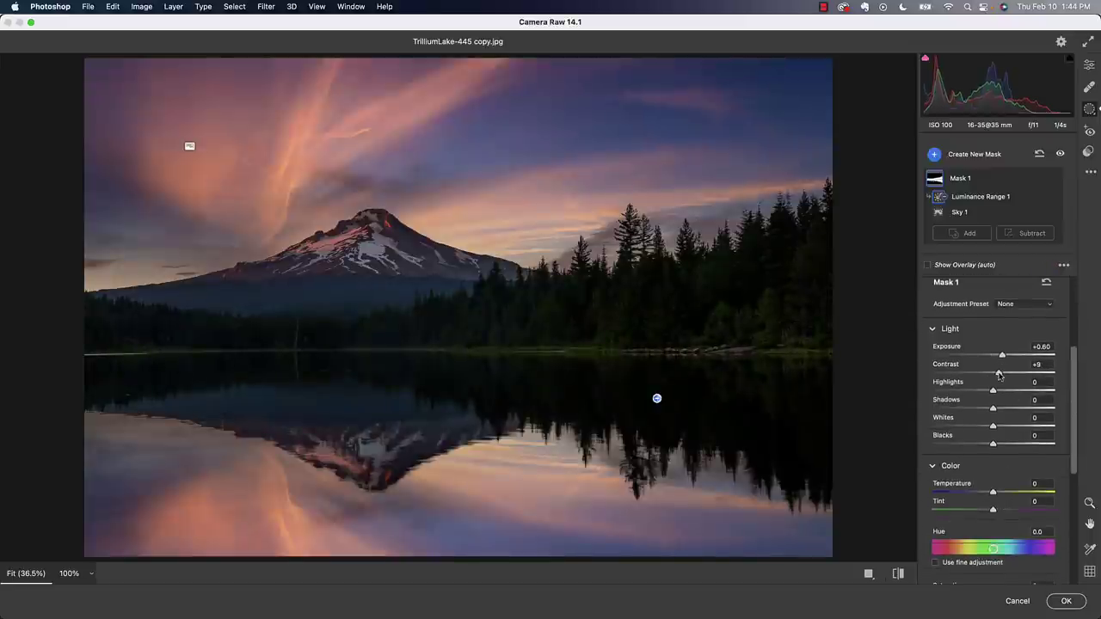
pyautogui.scroll(-5, 999, 443)
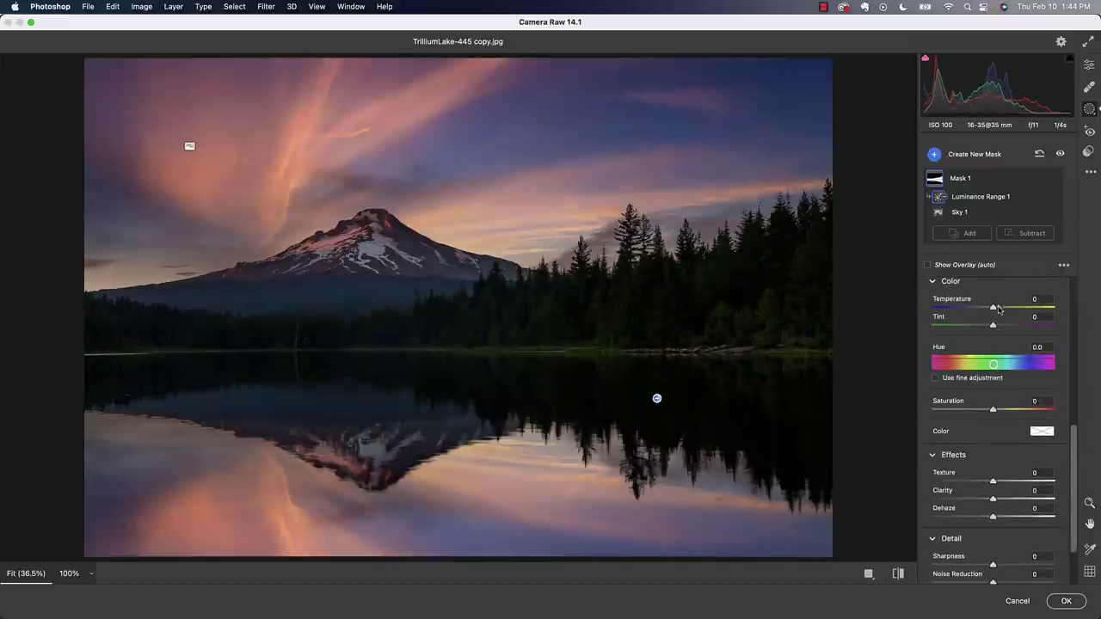
pyautogui.moveTo(996, 307); pyautogui.dragTo(1001, 309)
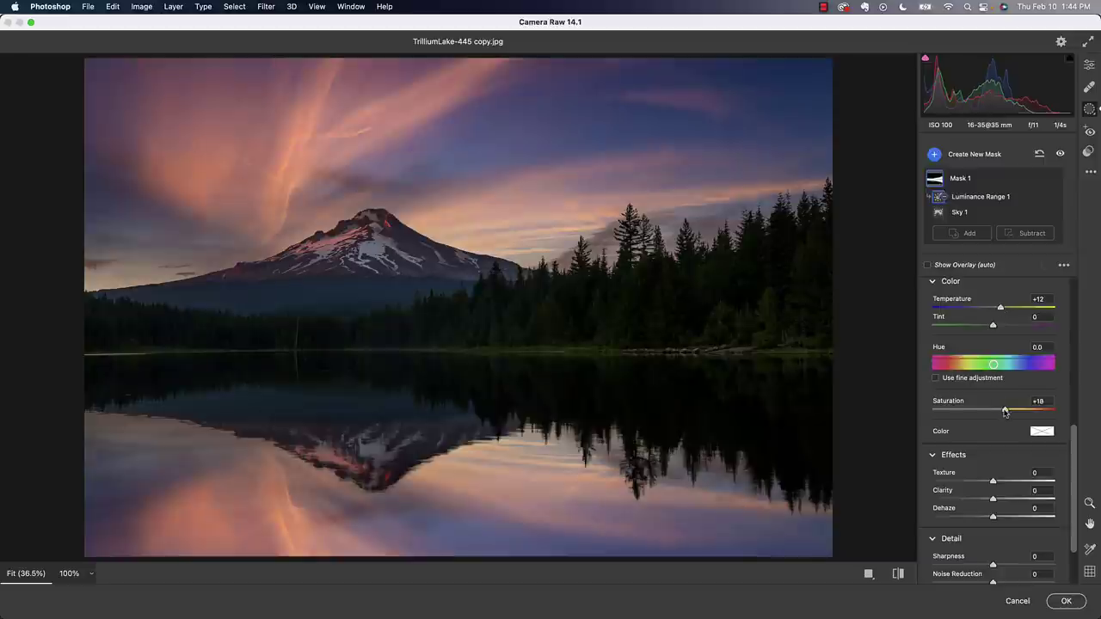
pyautogui.moveTo(993, 409); pyautogui.dragTo(1012, 412)
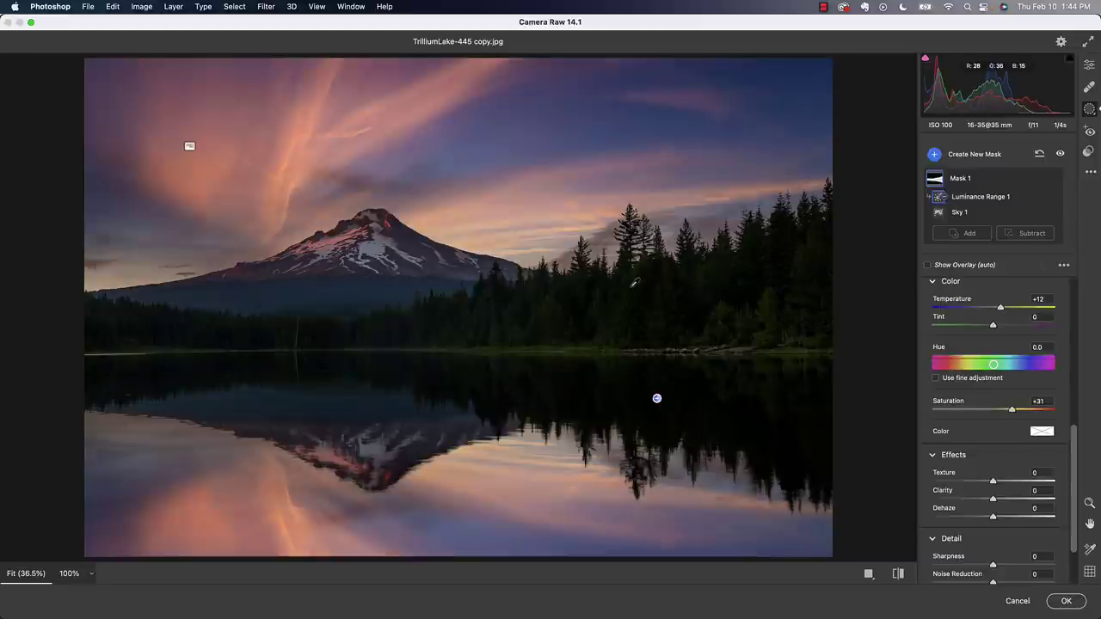